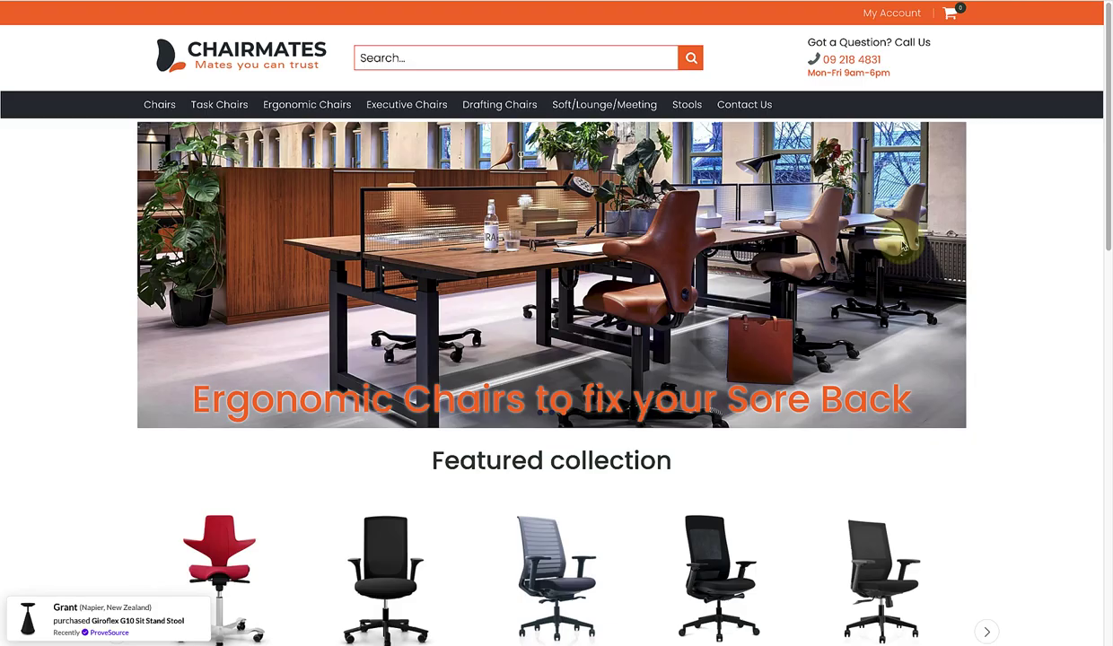
Step: Scroll through the Chairmates example site
scroll(961, 243, down, 3)
scroll(904, 245, down, 5)
scroll(904, 245, down, 2)
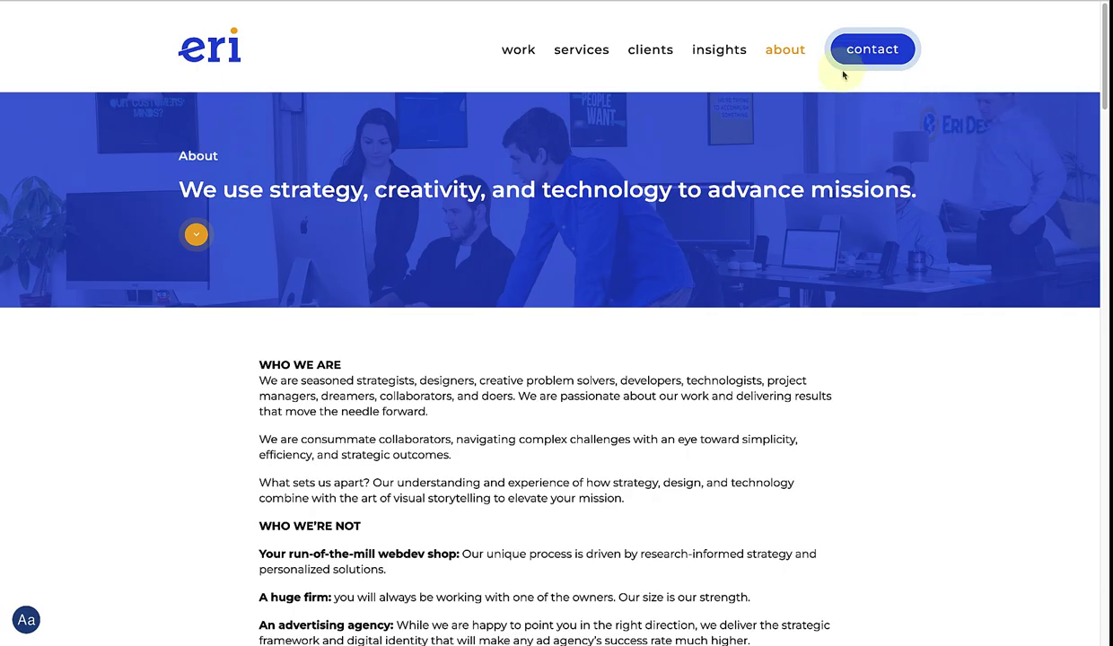
Step: Open the What Clients Say page and scroll down through the client testimonials
mouse_move(786, 50)
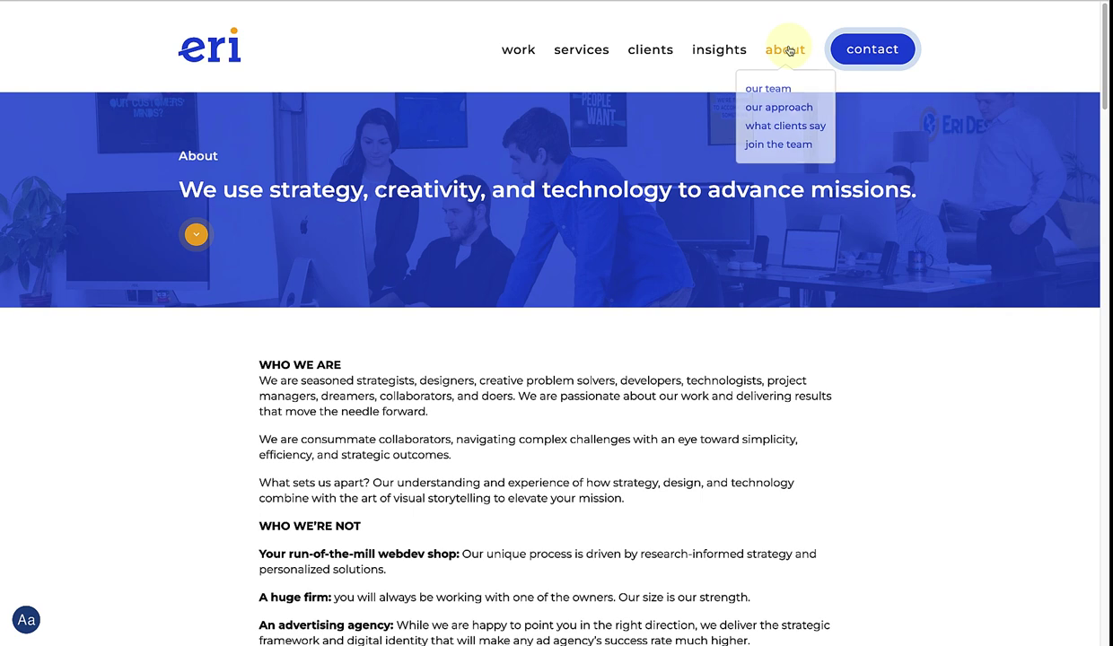
click(777, 129)
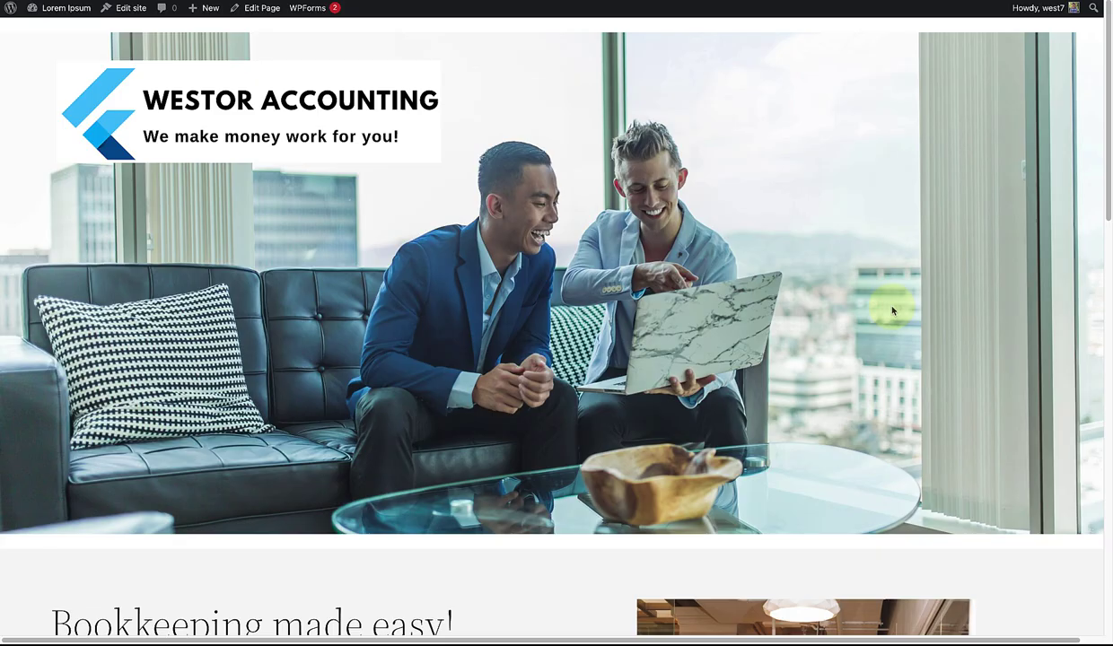
scroll(864, 296, down, 5)
scroll(891, 311, down, 1)
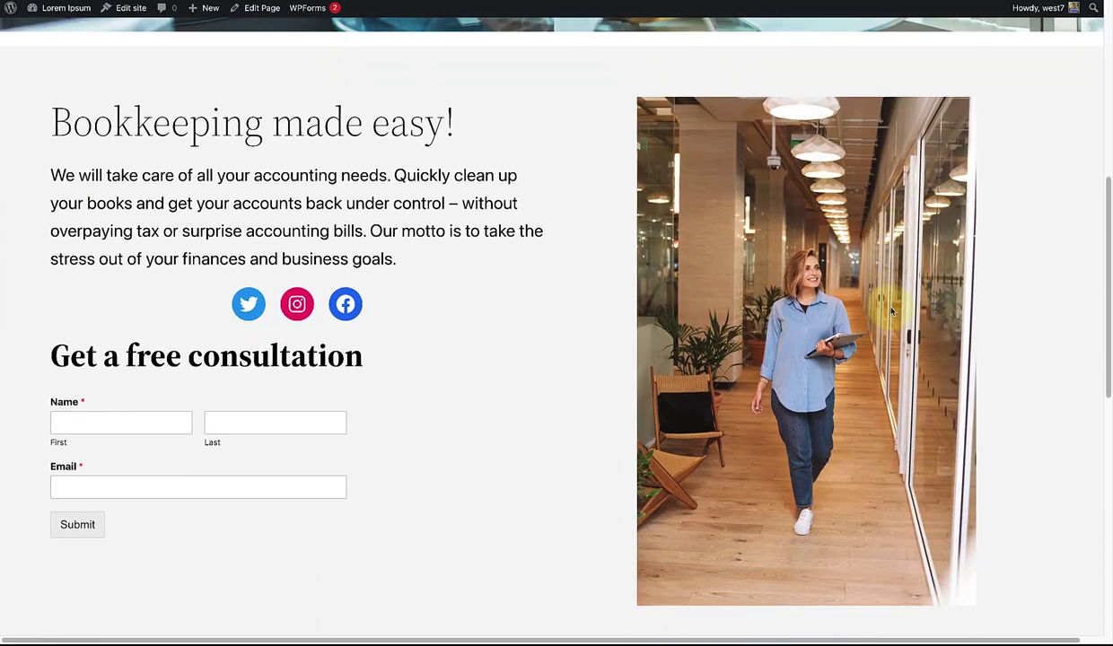
scroll(892, 312, down, 2)
scroll(892, 312, down, 5)
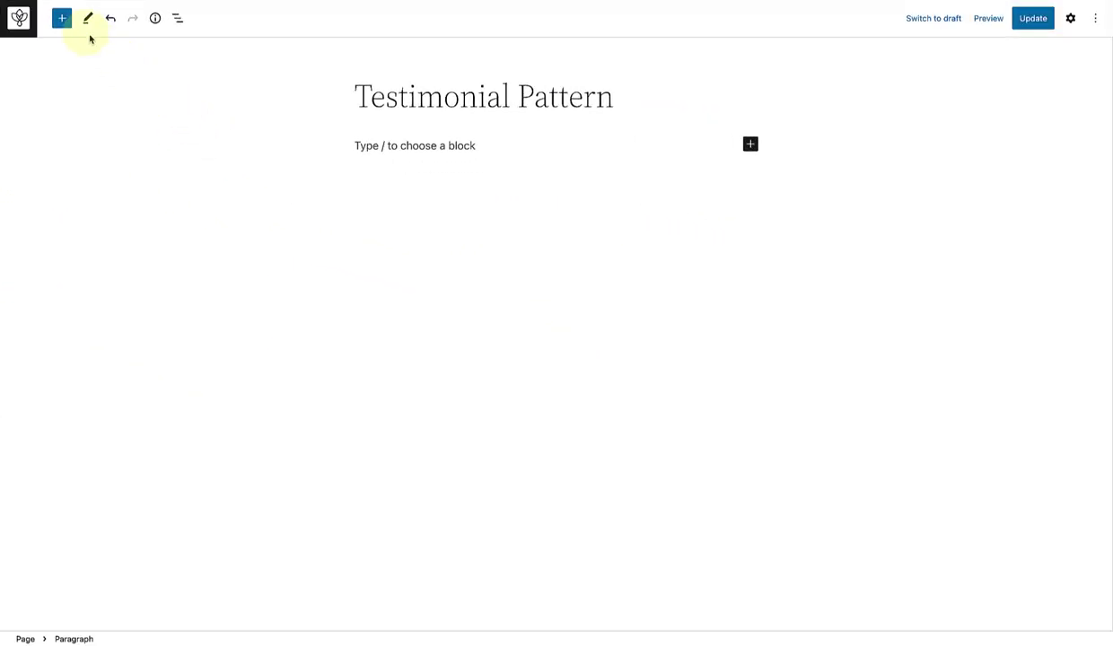
Step: Browse the featured patterns in the block inserter's Patterns tab, then close it
click(62, 19)
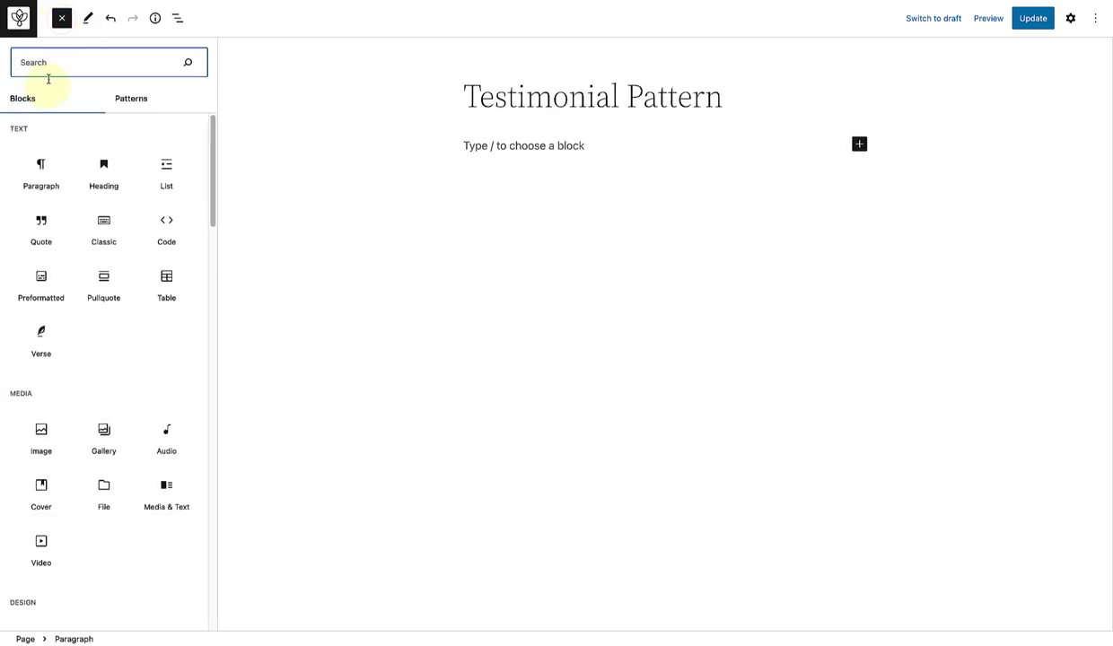
click(133, 101)
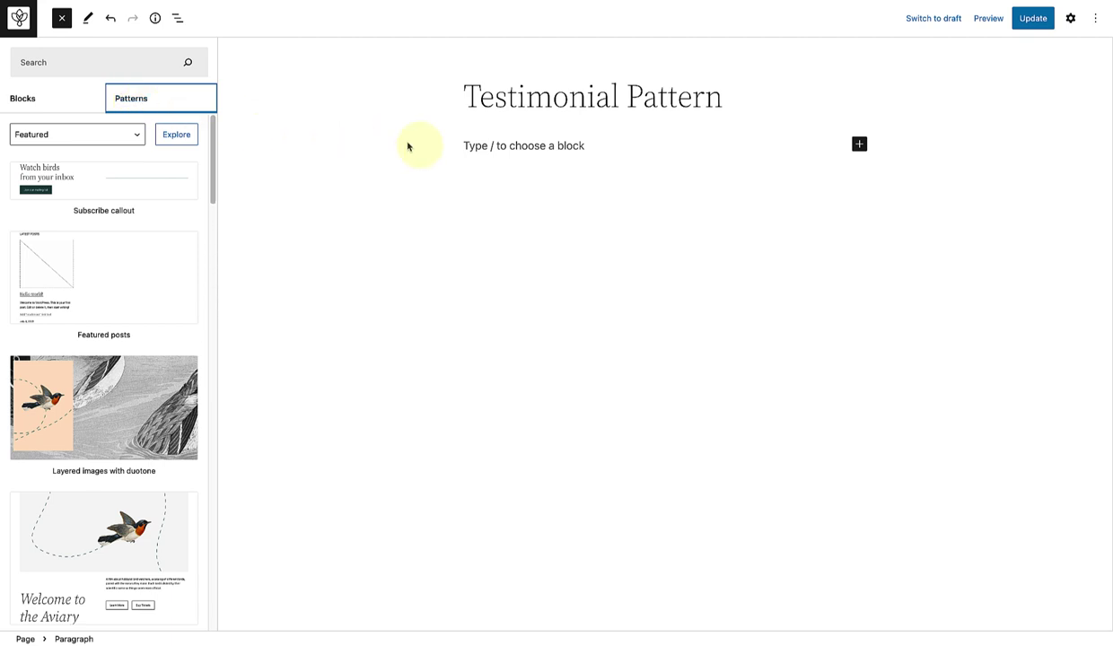
click(467, 146)
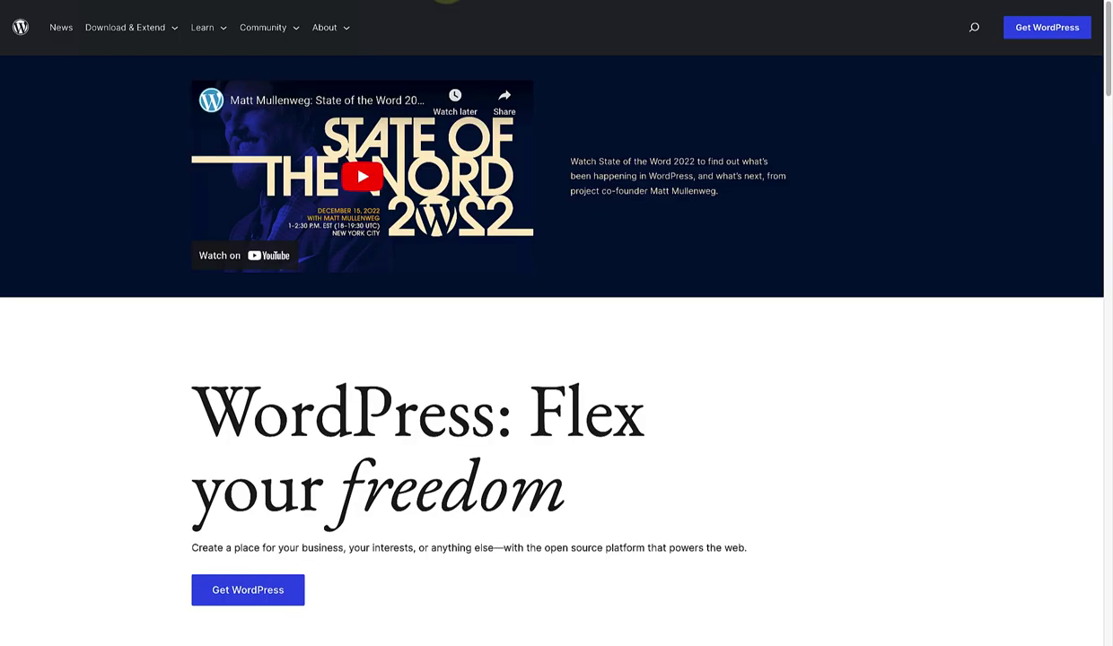
Step: Search the WordPress.org Pattern Directory for 'testimonials'
mouse_move(120, 29)
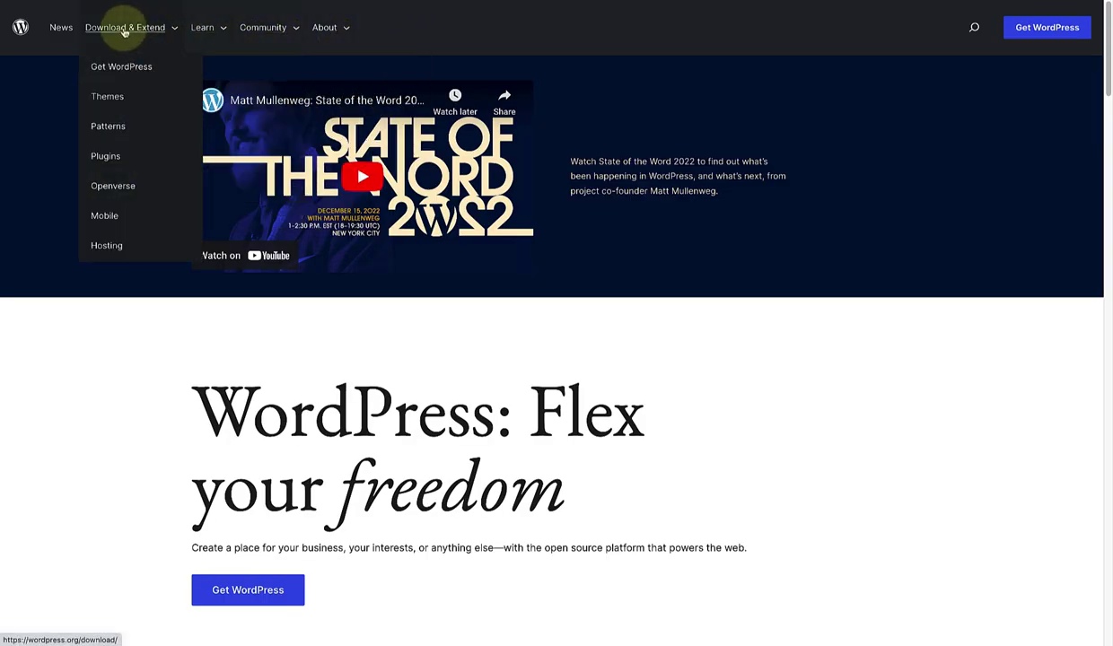
click(110, 127)
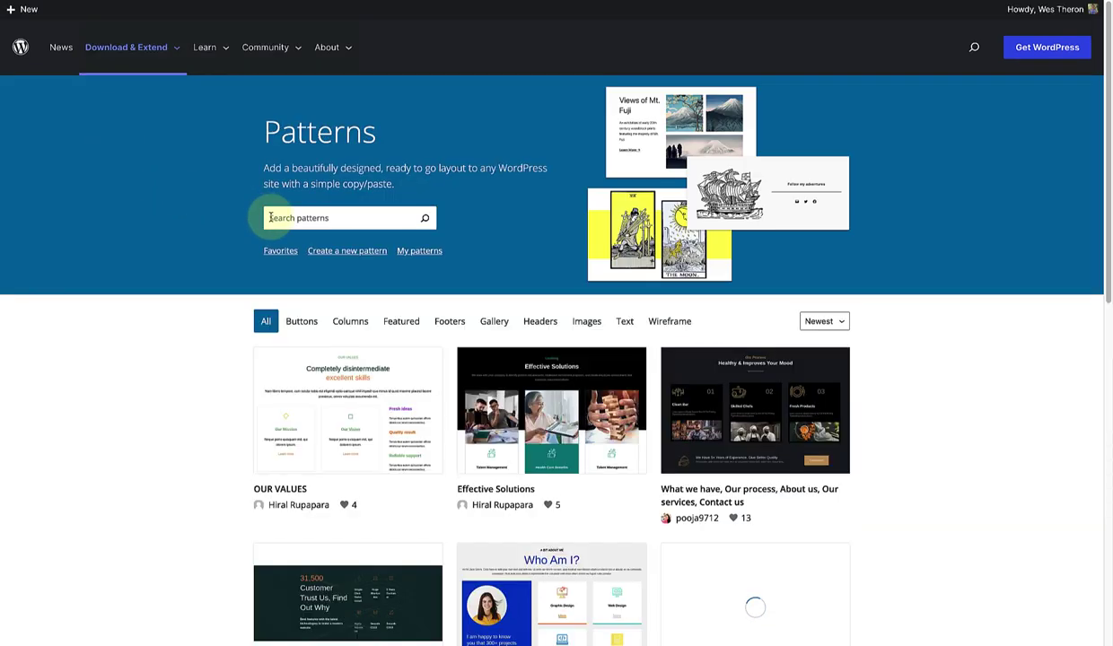
click(269, 217)
text(testimonials)
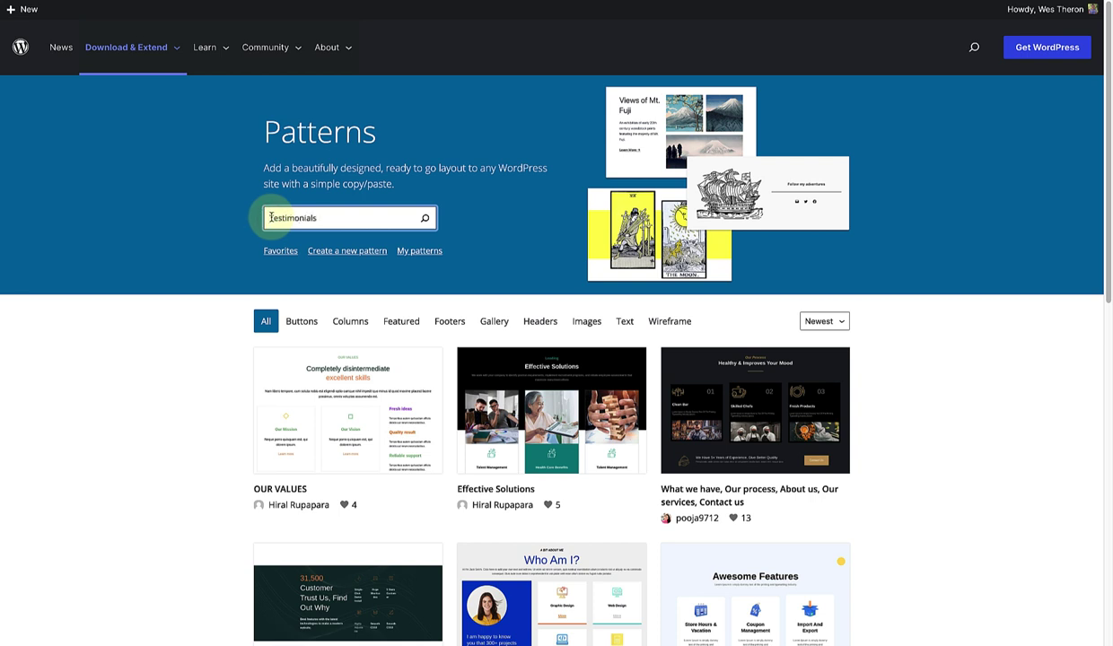
click(426, 218)
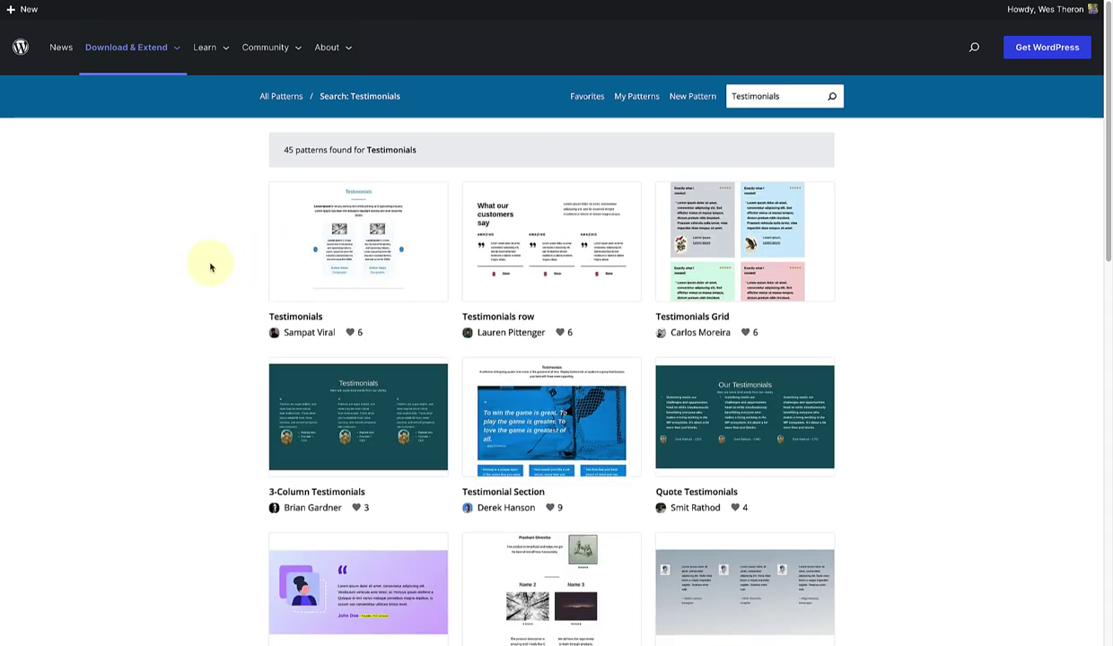
Step: On results page 2, copy the 'Testimonial, review, client section design' pattern
scroll(210, 267, down, 2)
scroll(209, 269, down, 4)
scroll(209, 267, down, 4)
click(530, 459)
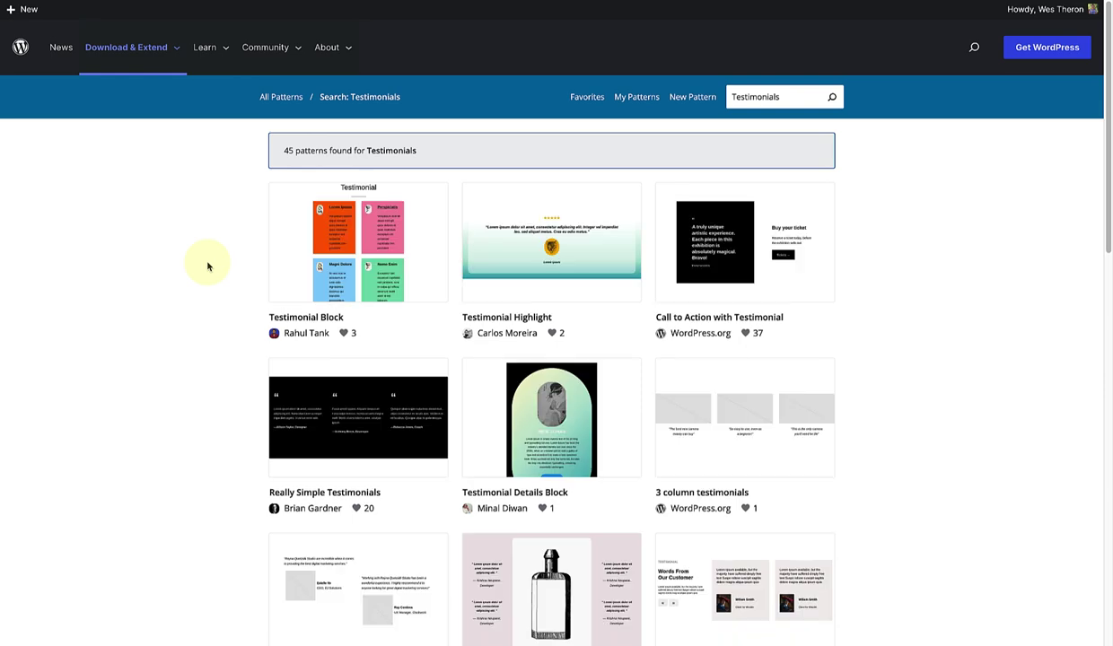
scroll(208, 267, down, 6)
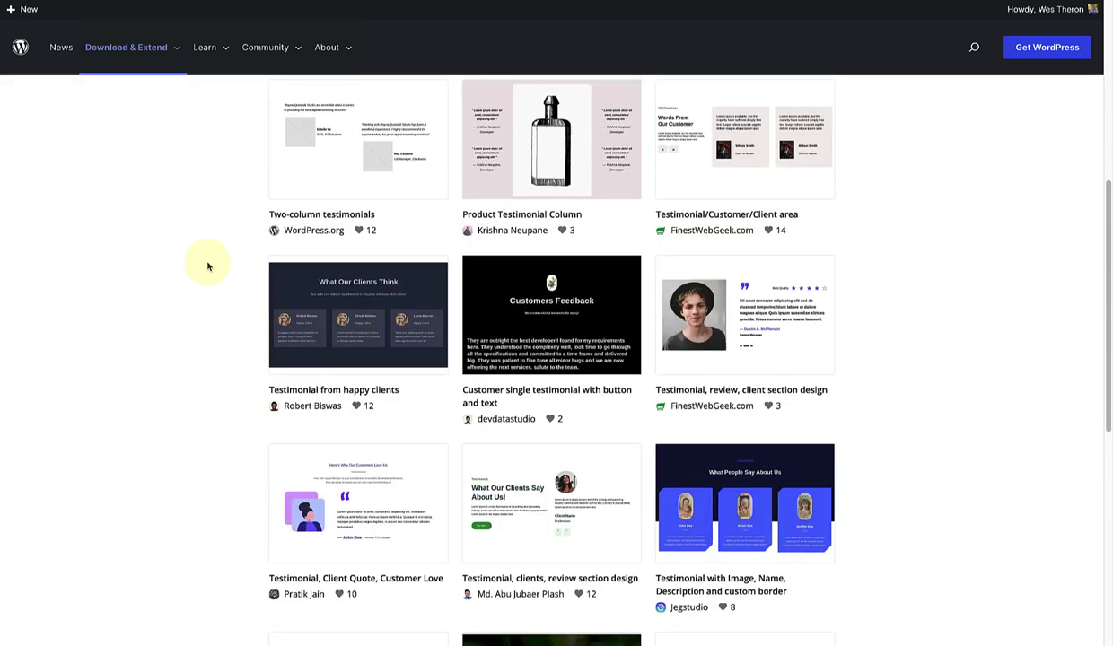
mouse_move(815, 337)
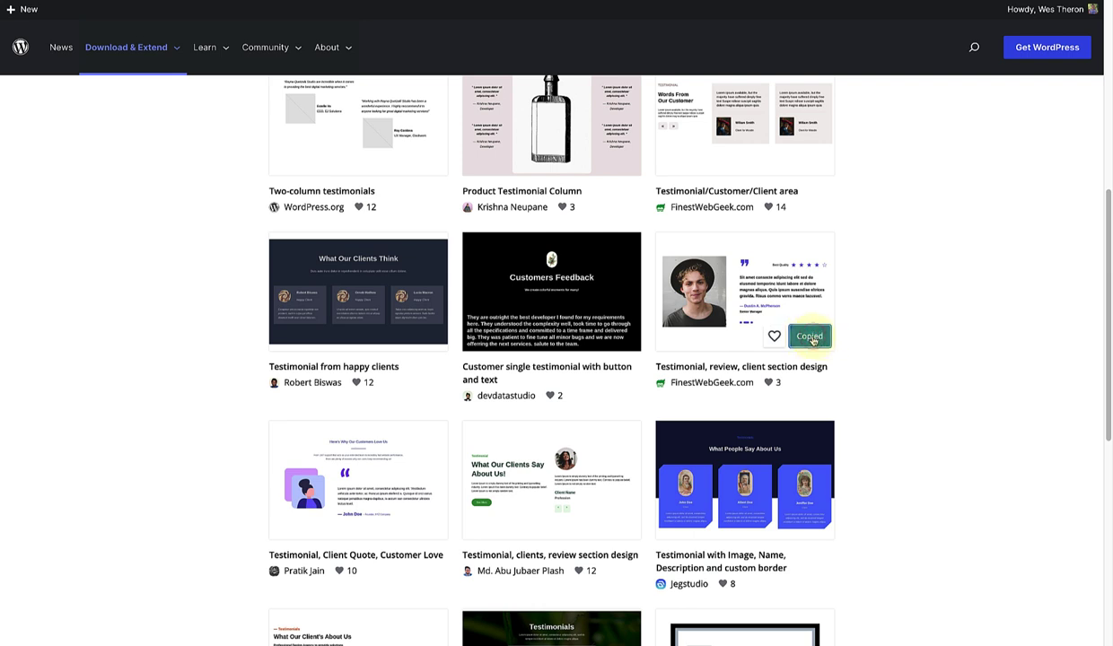
click(814, 338)
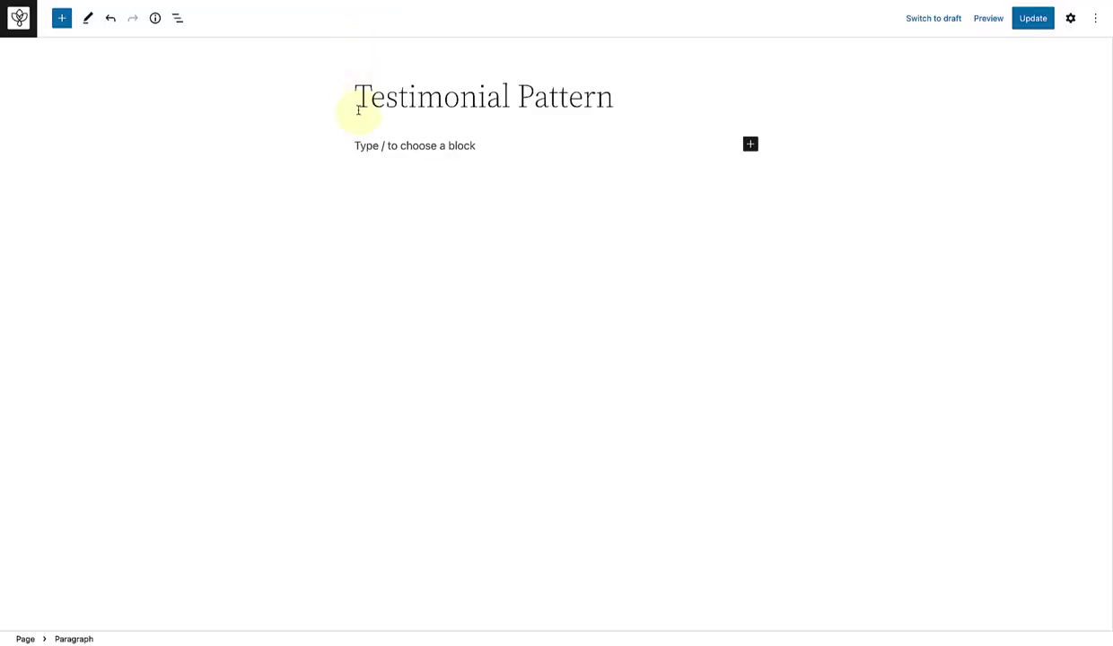
Step: Paste the copied testimonial pattern into the empty paragraph and set it to Wide width
click(356, 143)
right_click(356, 145)
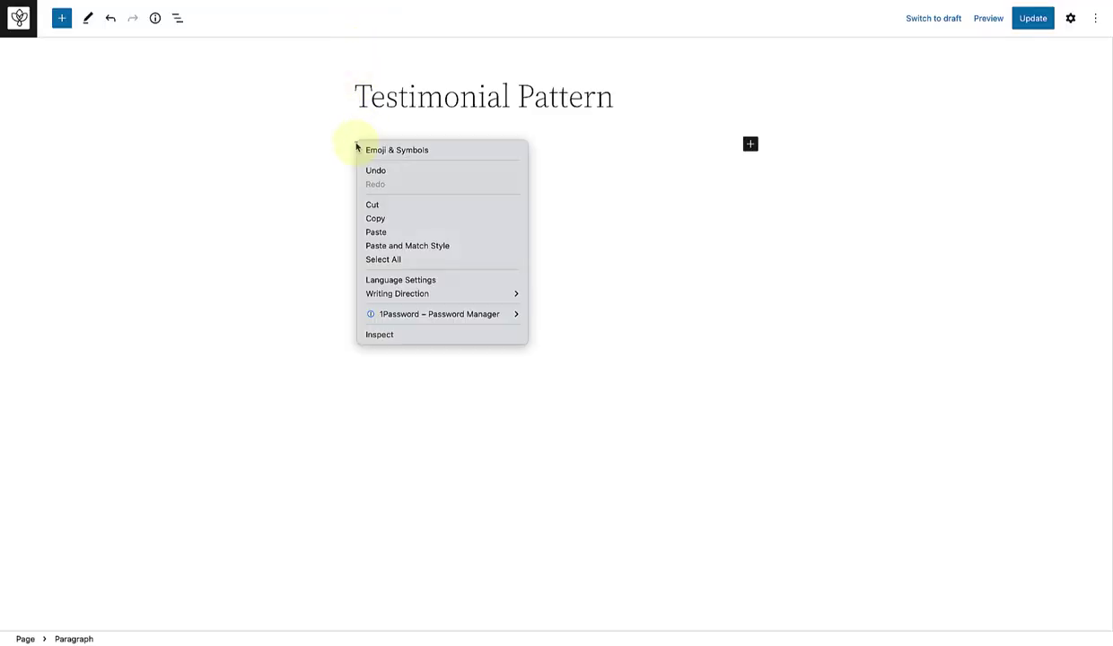
click(377, 233)
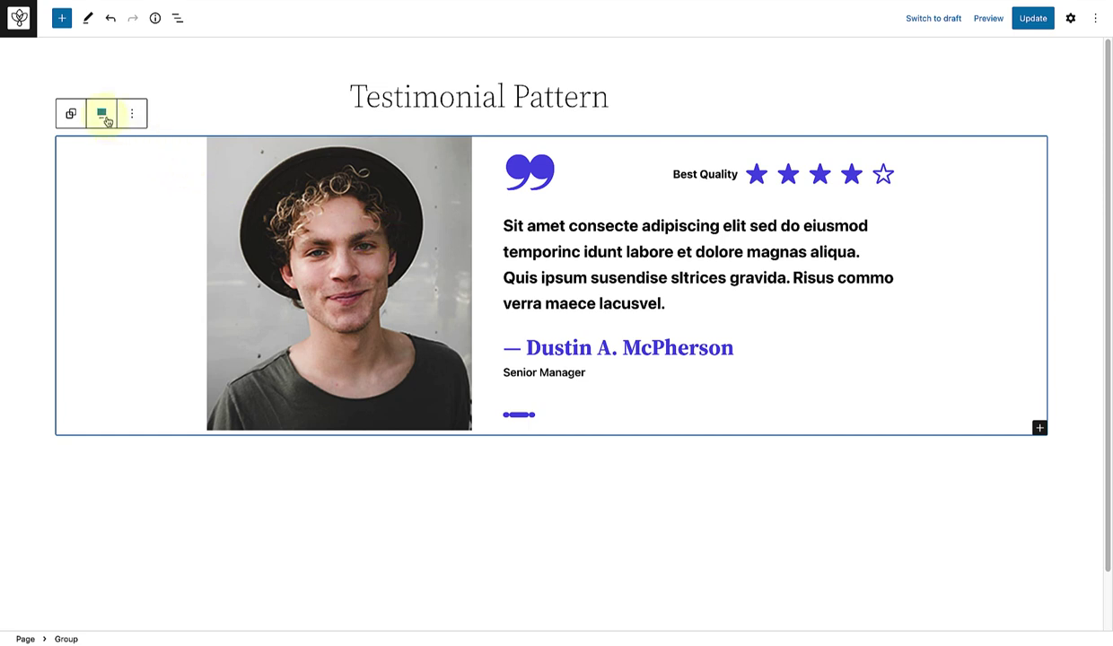
click(102, 114)
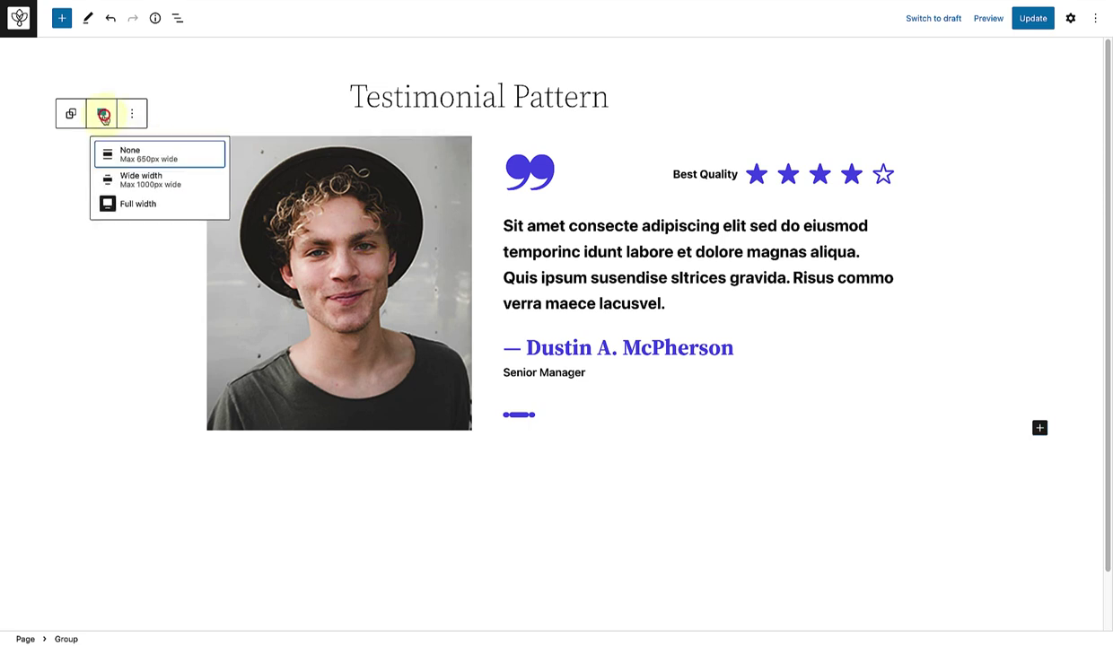
click(121, 179)
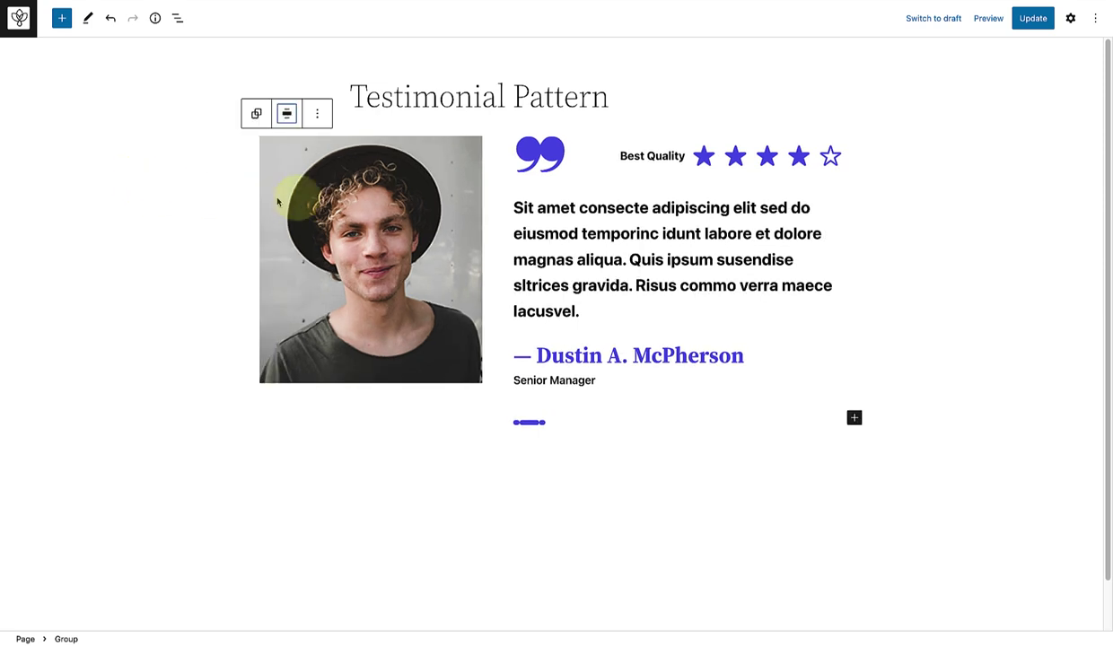
Step: Replace the testimonial photo with the yellow-shirt woman image from the Media Library
click(357, 197)
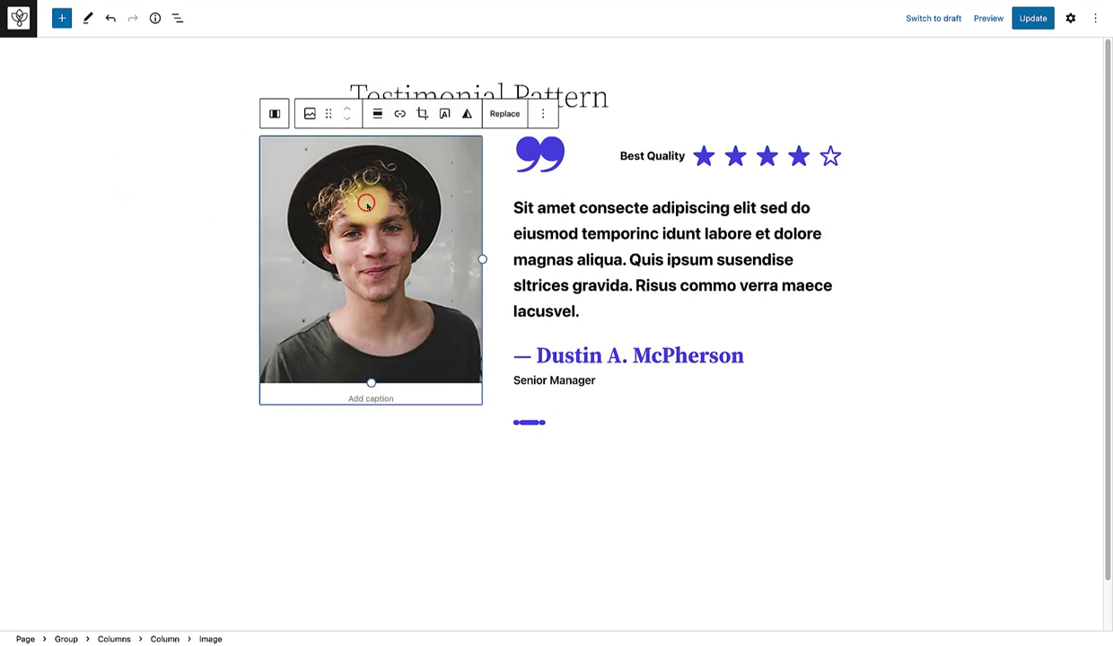
click(505, 114)
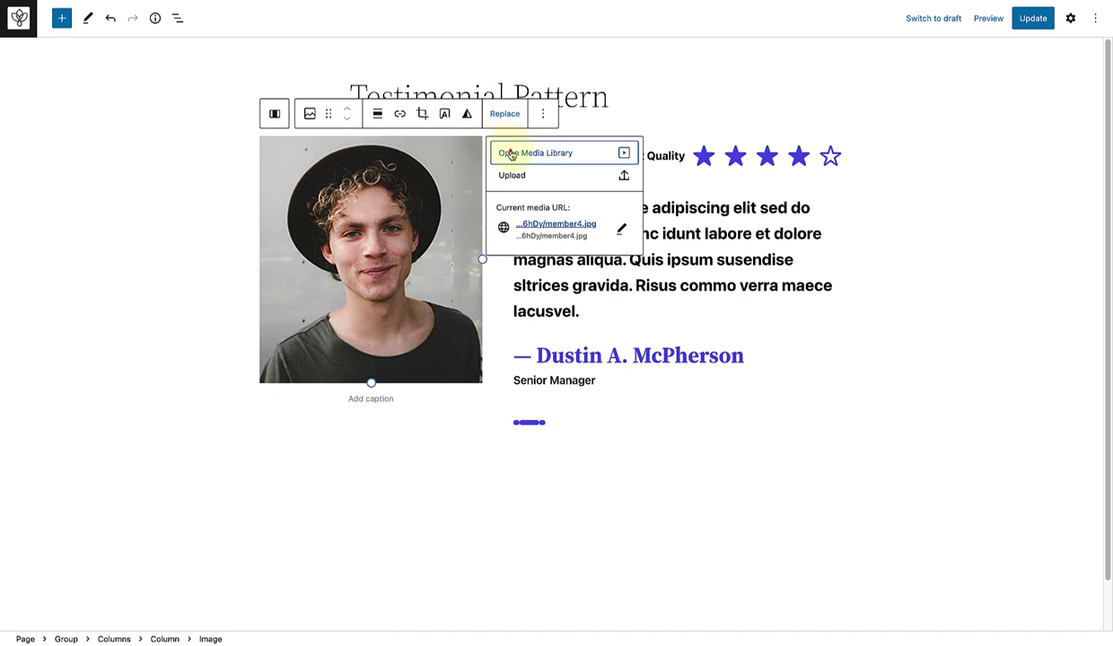
click(511, 151)
click(736, 159)
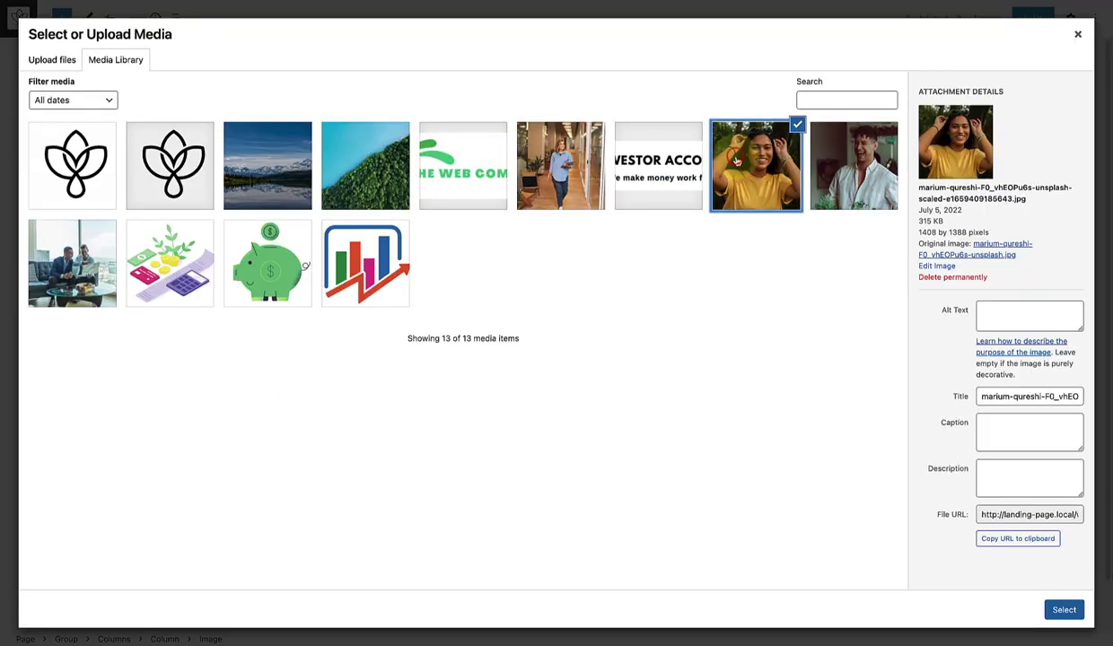
click(1064, 610)
click(404, 239)
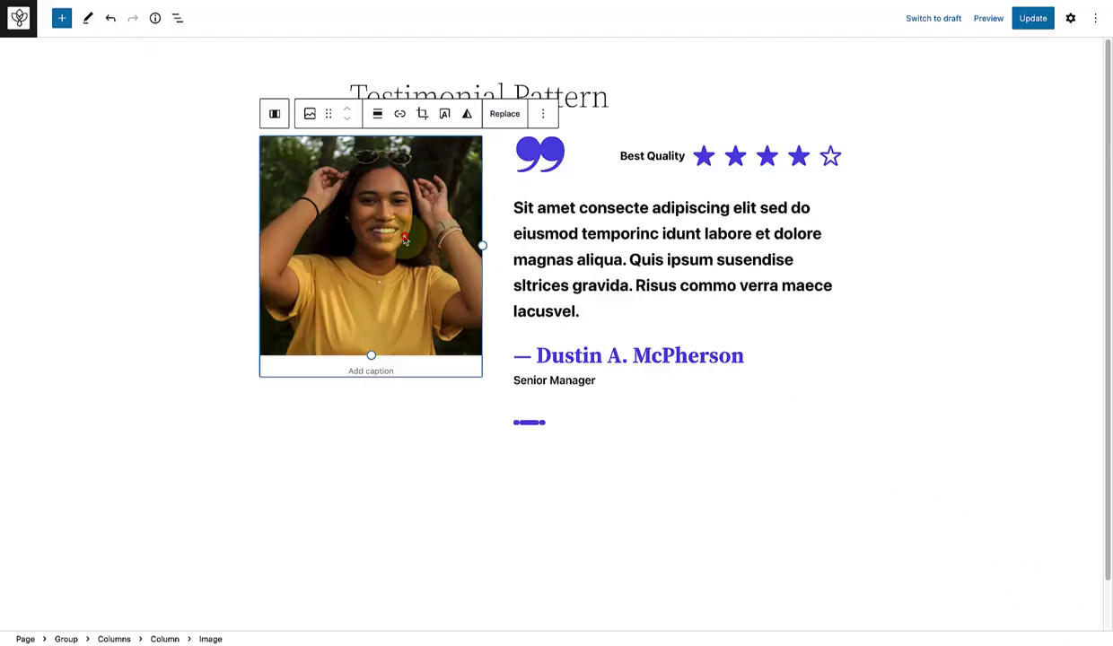
Step: Apply the Rounded style to the testimonial photo
click(1071, 18)
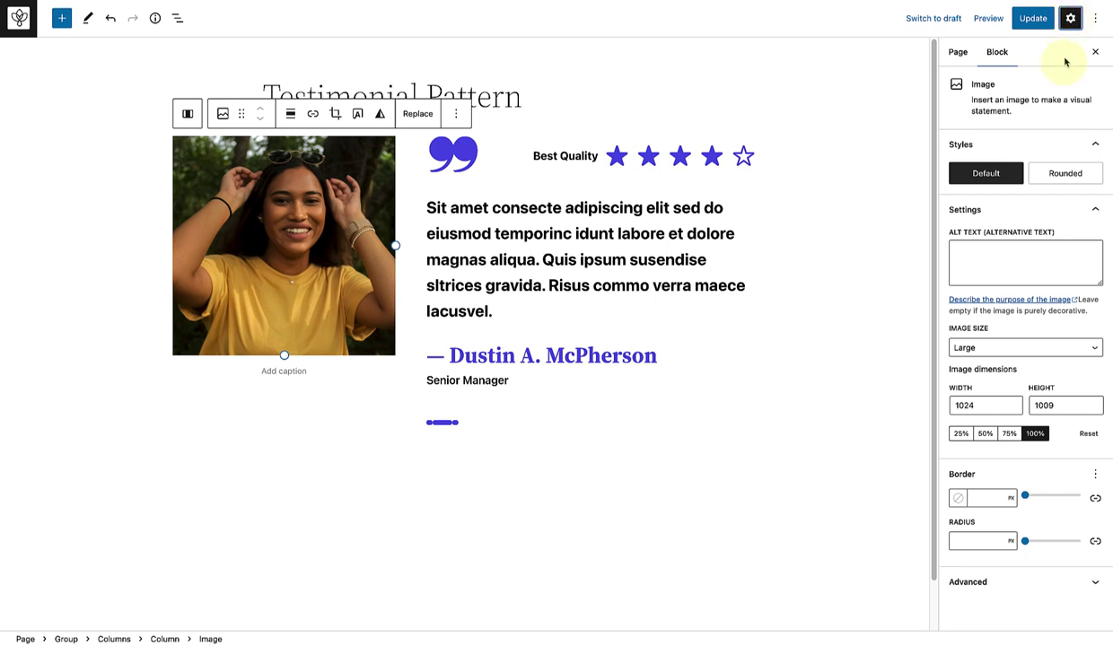
mouse_move(1065, 172)
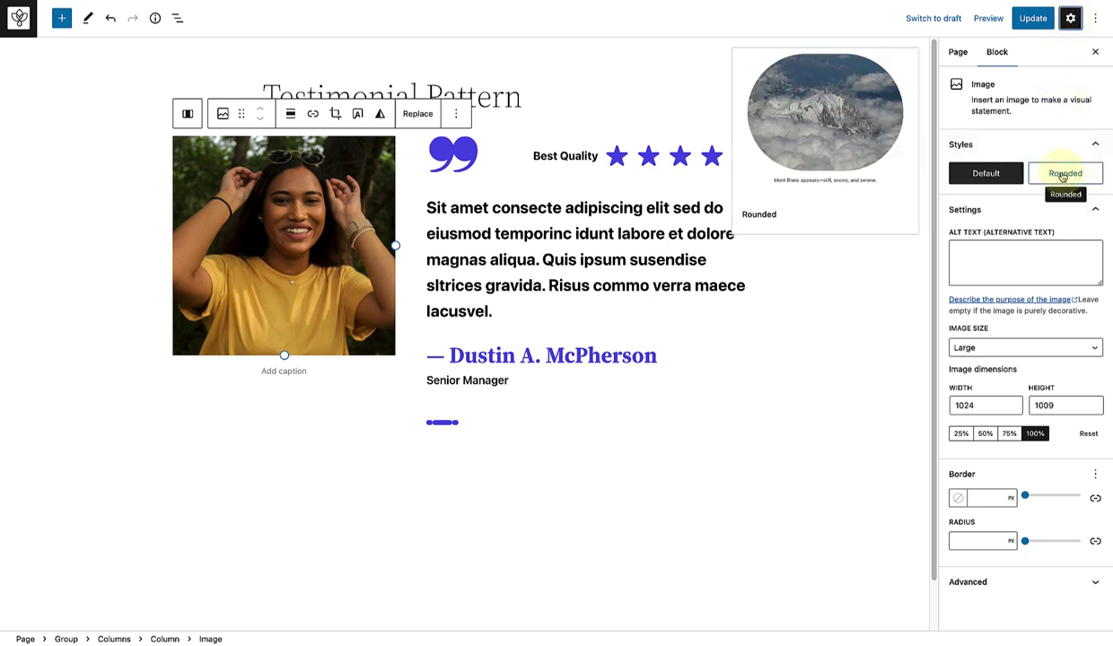
click(1063, 176)
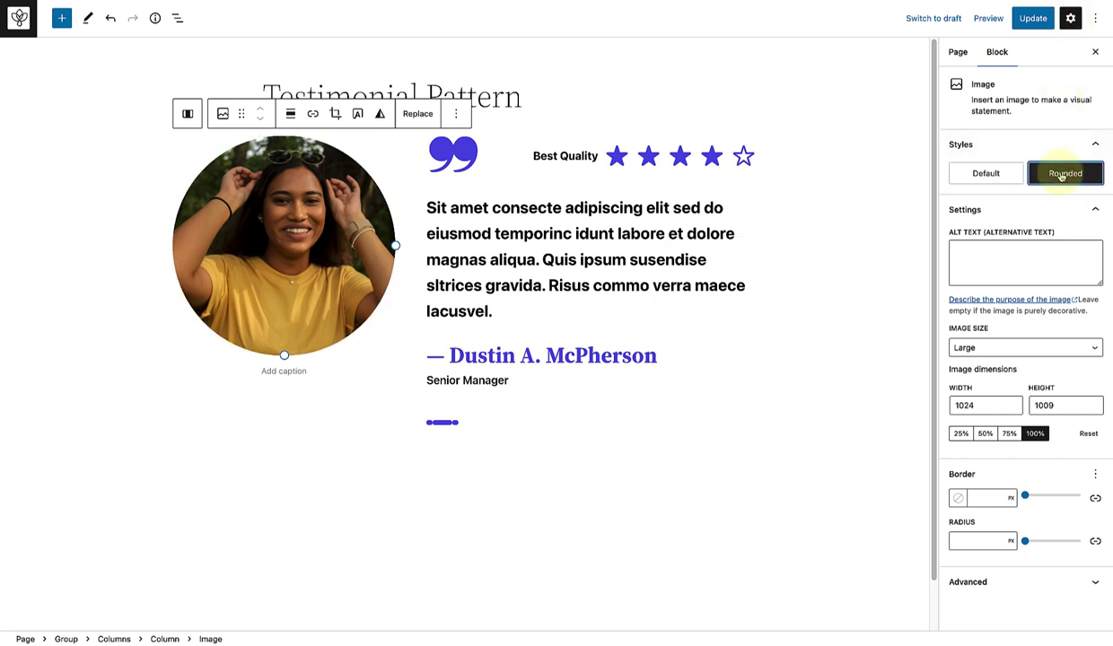
Step: Set the quotation-mark heading's text colour to Luminous vivid amber
click(437, 157)
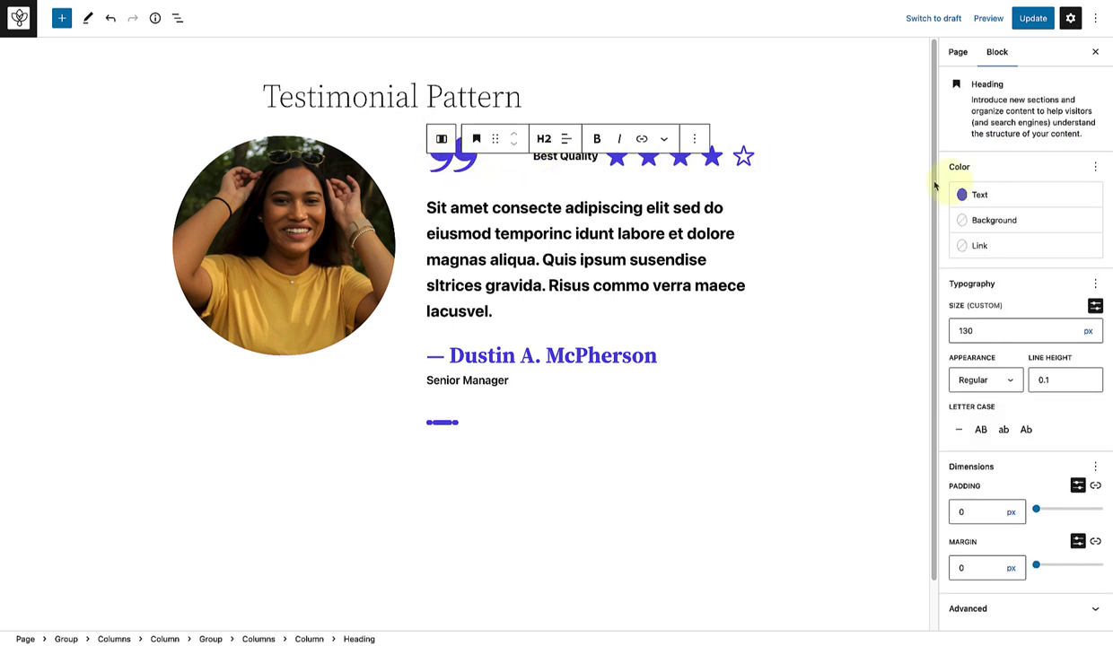
click(963, 192)
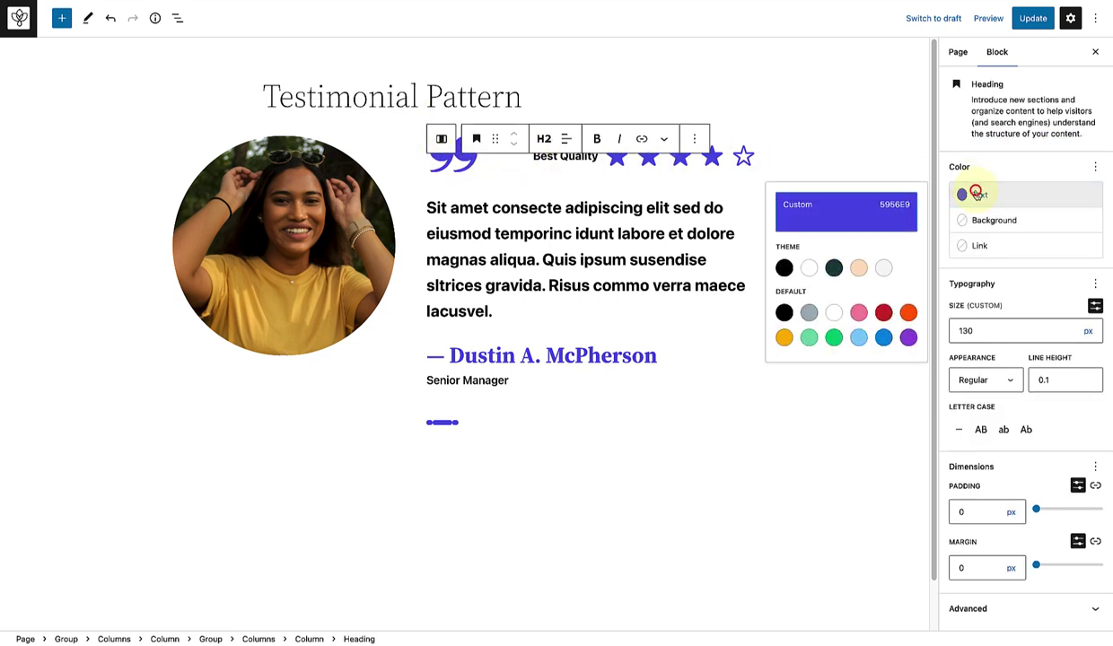
click(784, 337)
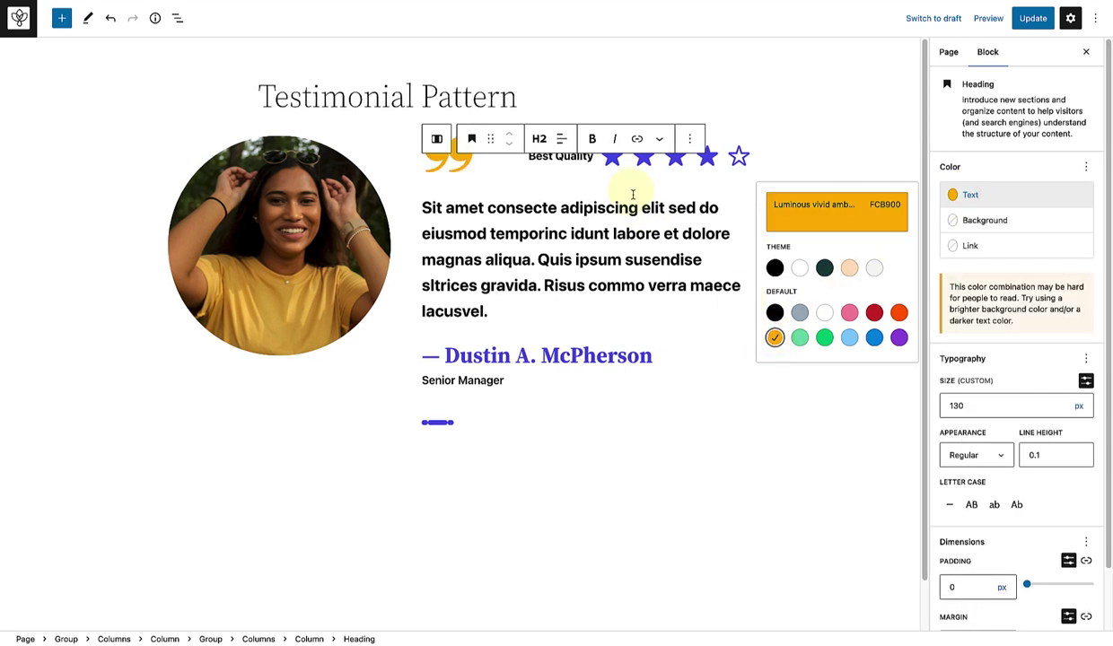
click(611, 161)
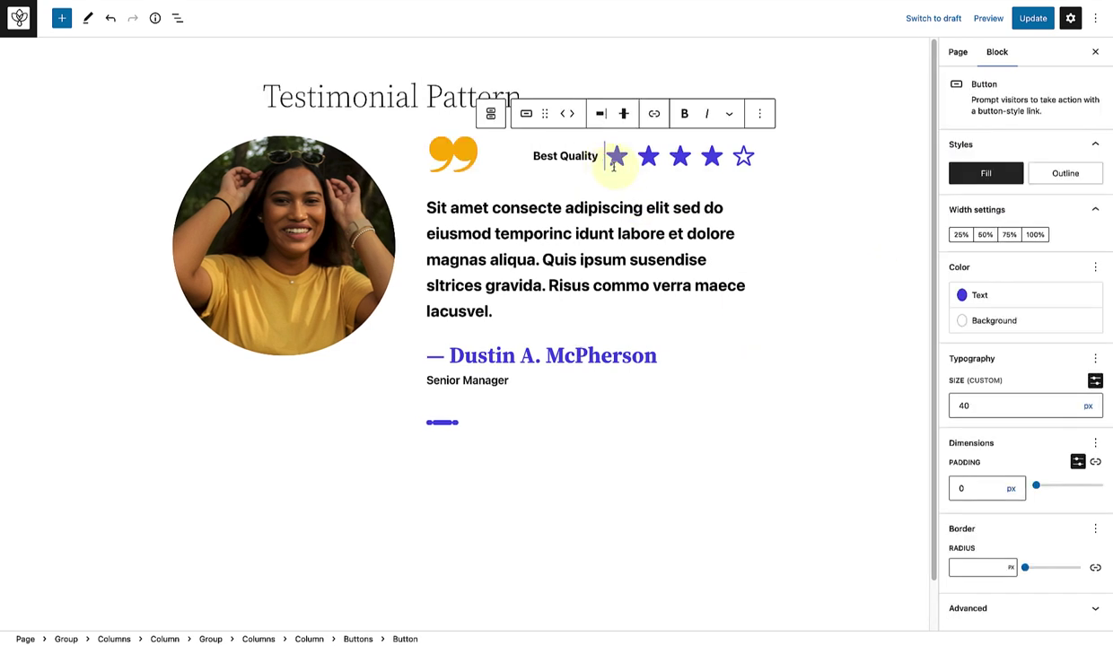
Step: In List View, remove the hollow fifth star Button and duplicate the last filled one
click(177, 18)
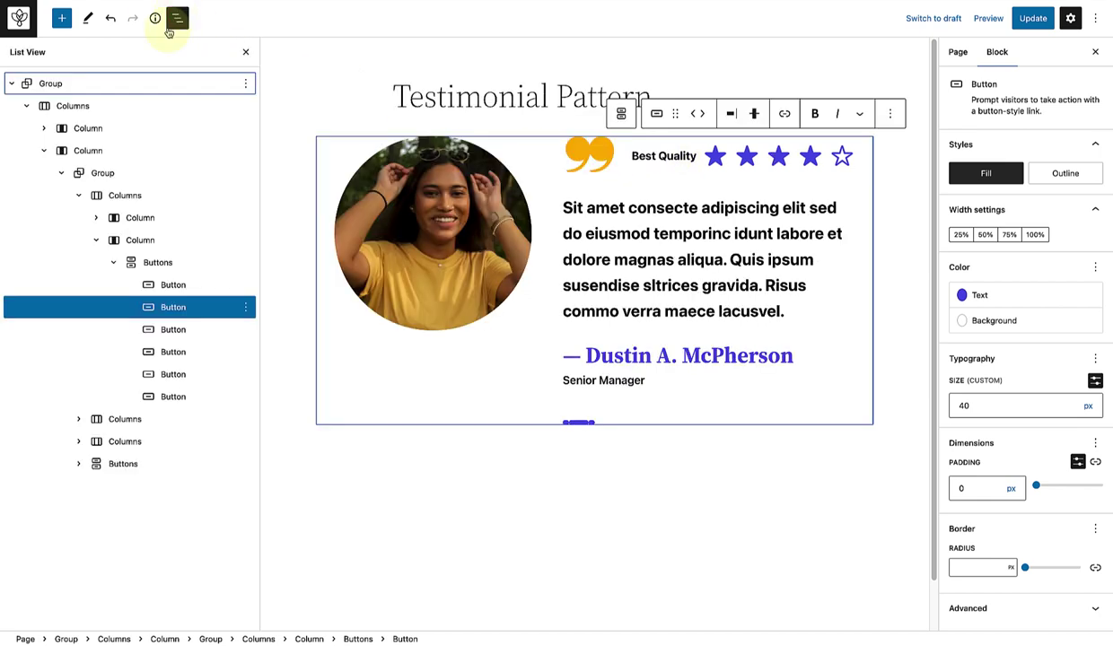
click(172, 397)
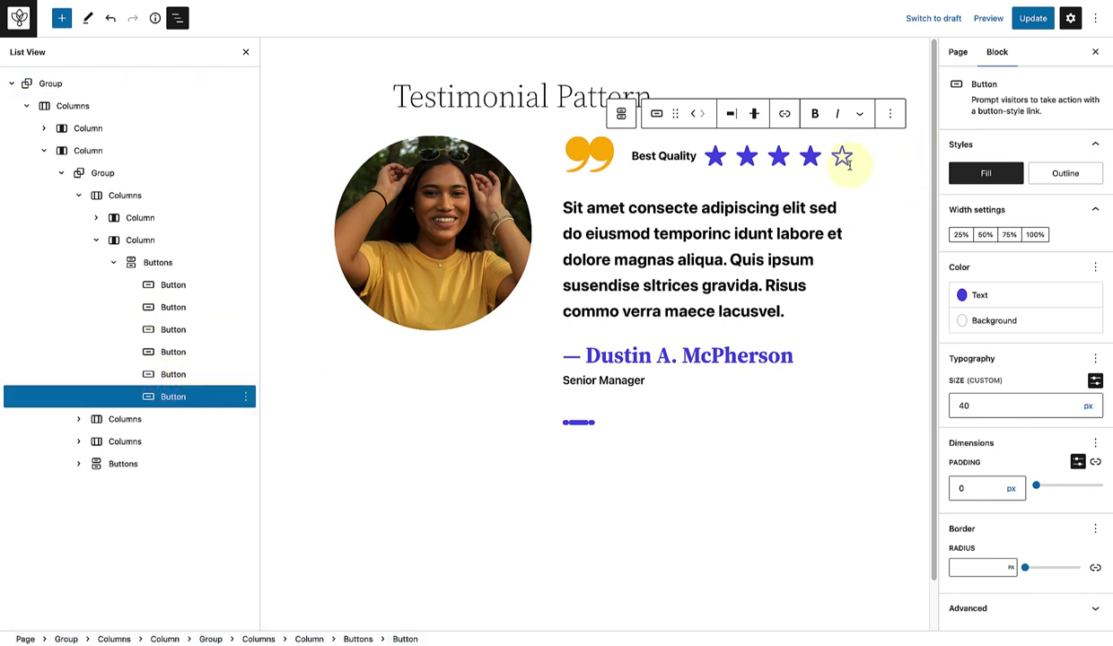
click(245, 397)
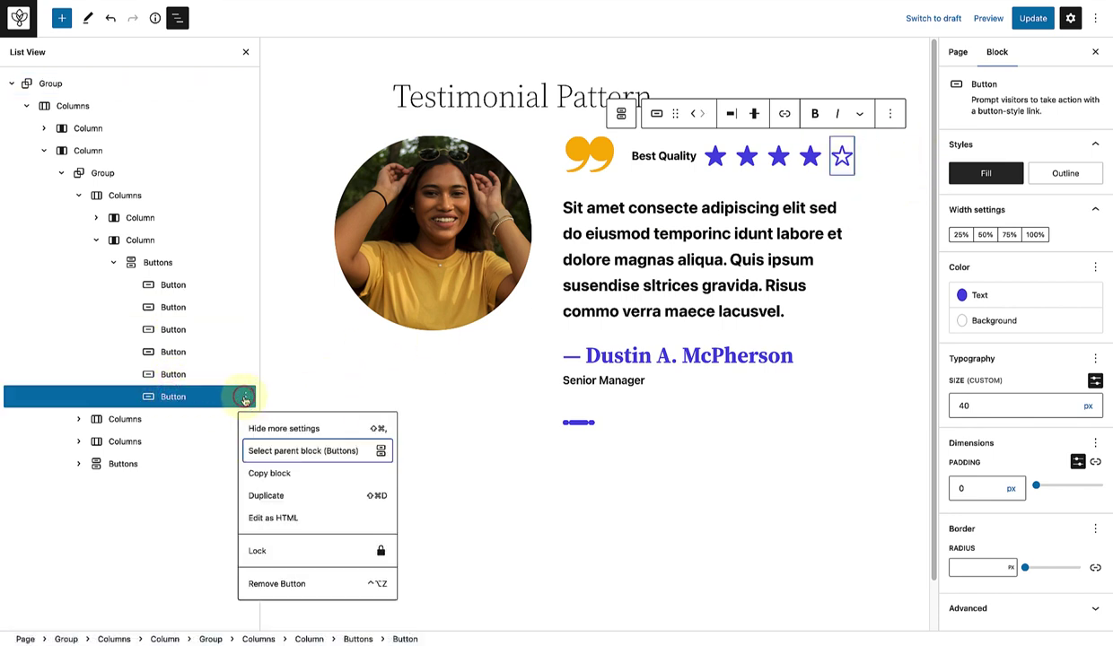
click(276, 582)
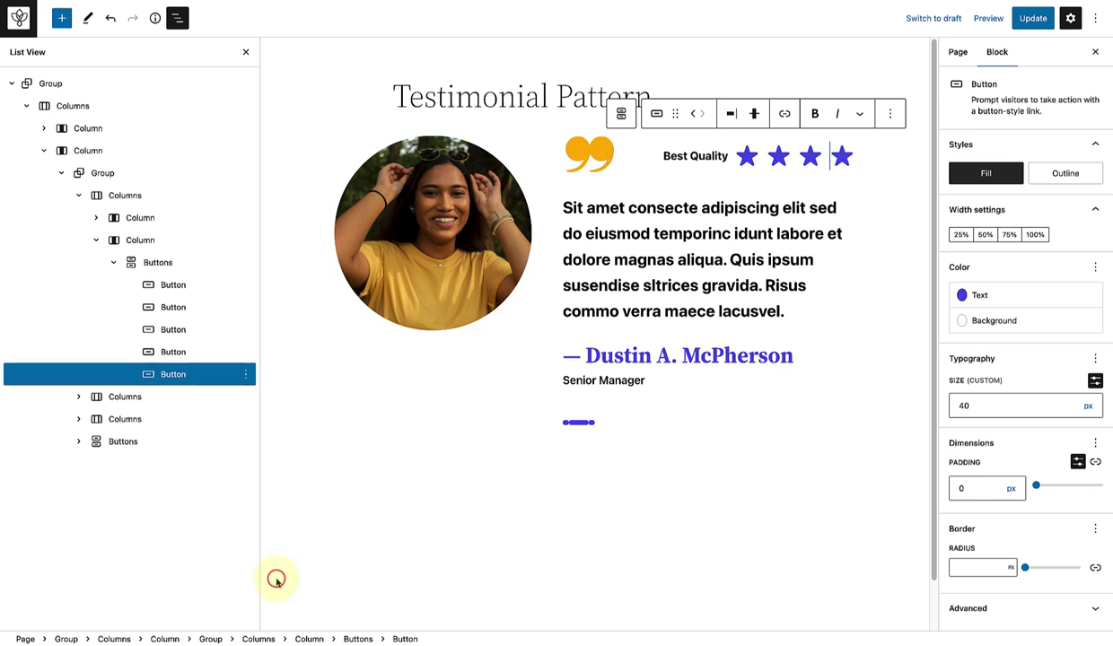
click(246, 374)
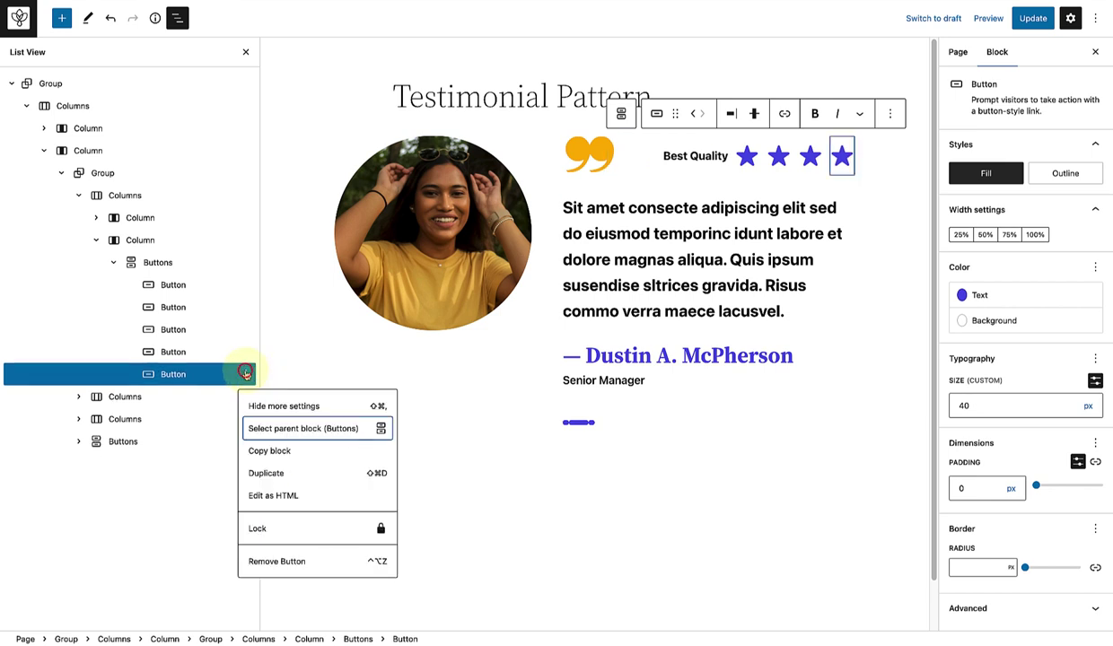
click(259, 469)
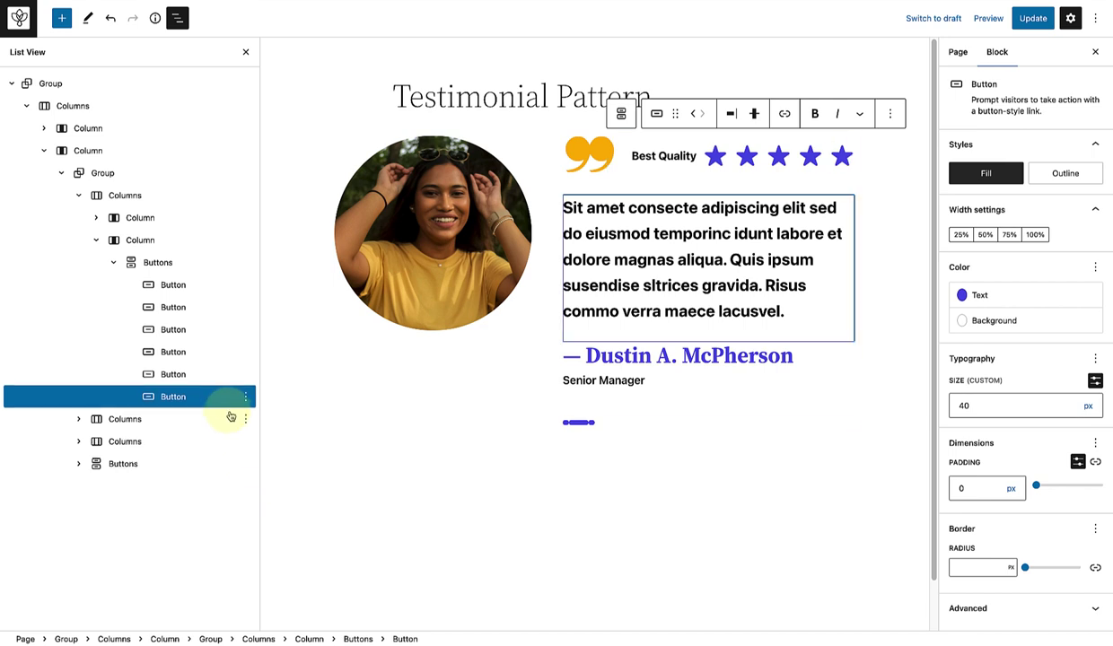
Step: Set the text colour of all five star Buttons to Luminous vivid amber
shift+click(216, 307)
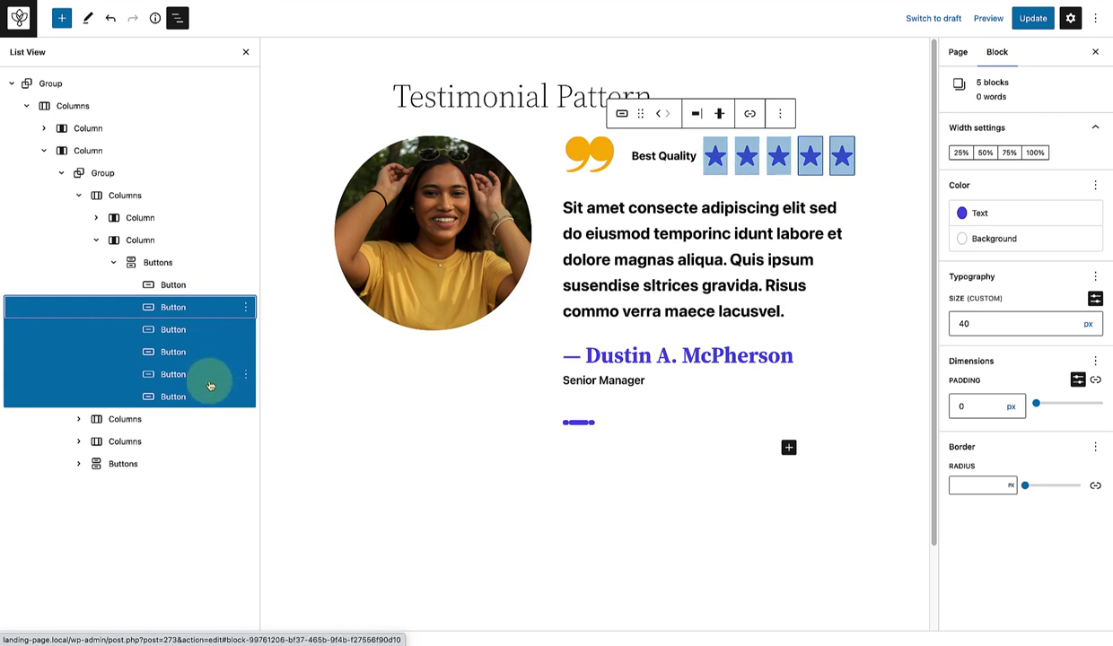
click(984, 222)
click(784, 357)
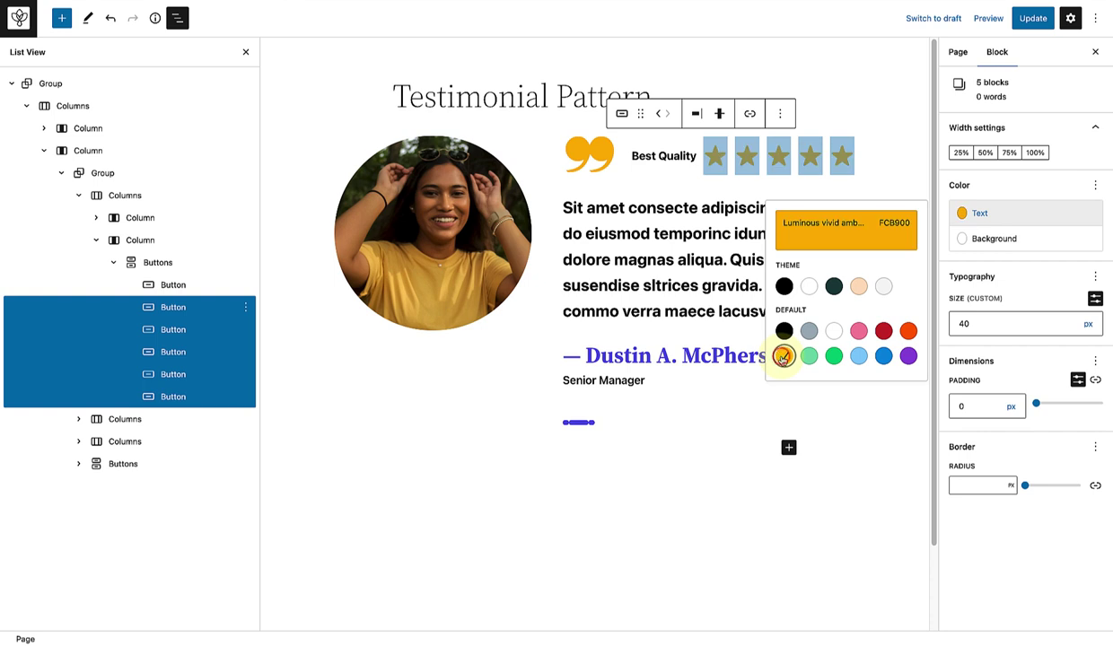
Step: Replace the reviewer's name with a new name and colour it amber
click(588, 355)
drag(588, 354, 790, 363)
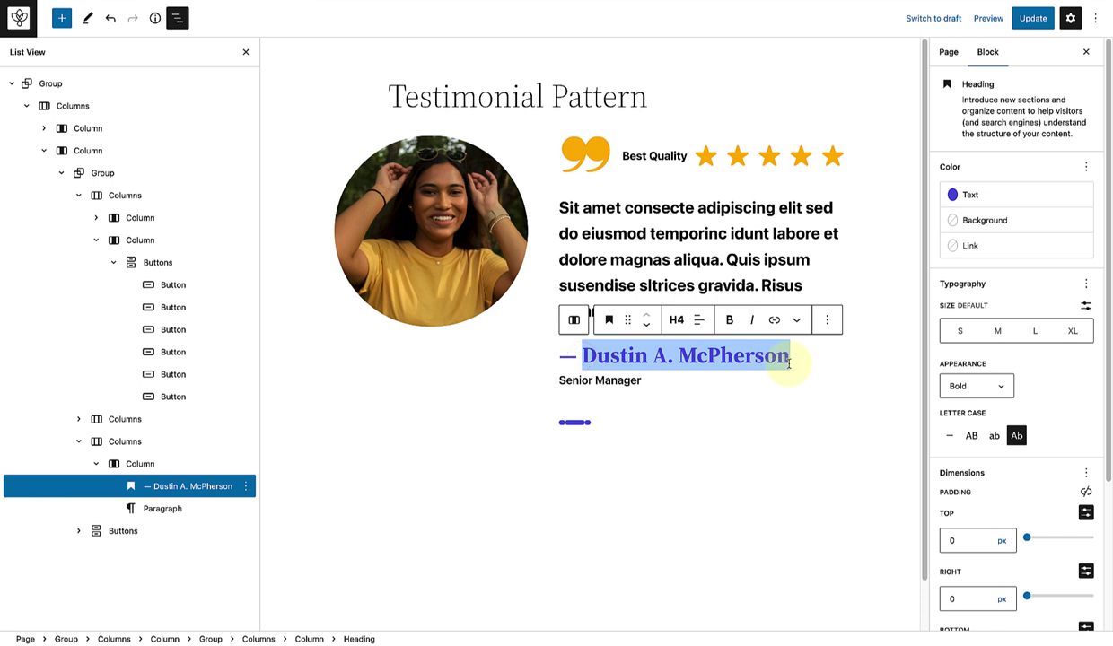
text(Sheila Cussons)
drag(729, 357, 559, 357)
click(982, 194)
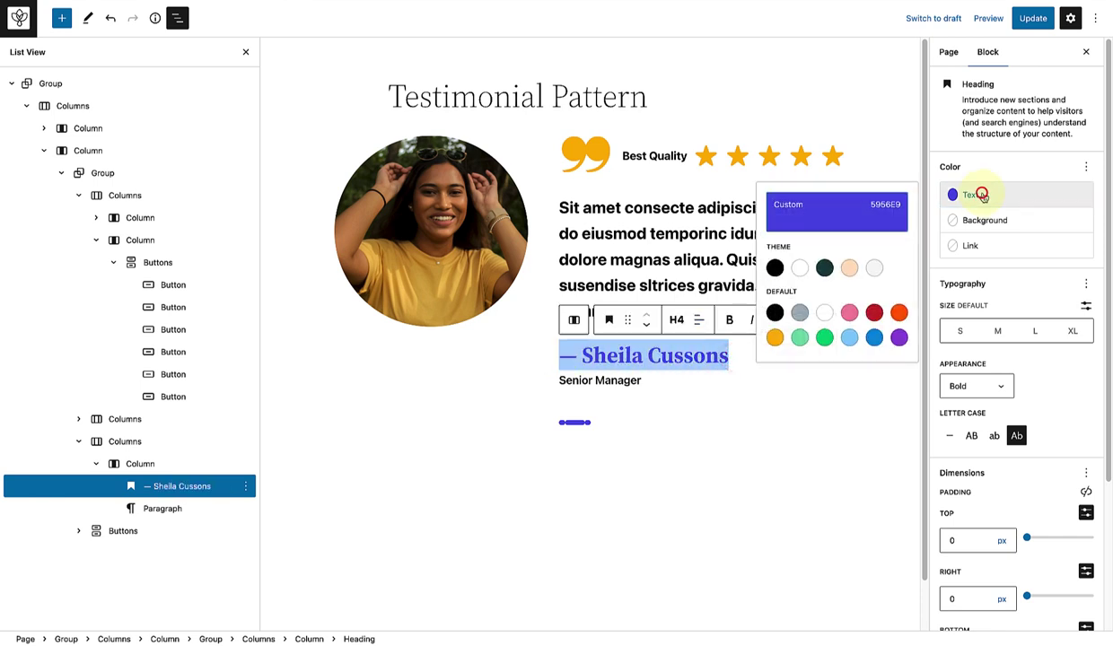
click(775, 337)
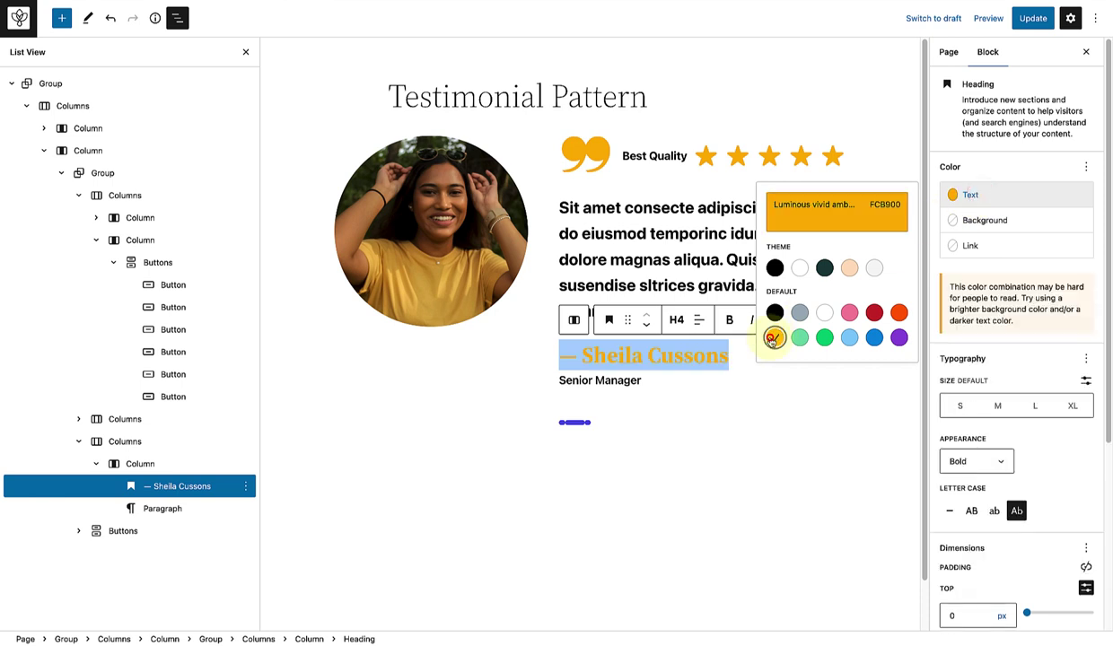
Step: Give the three slider-dot Buttons an orange background and orange text colour
click(134, 531)
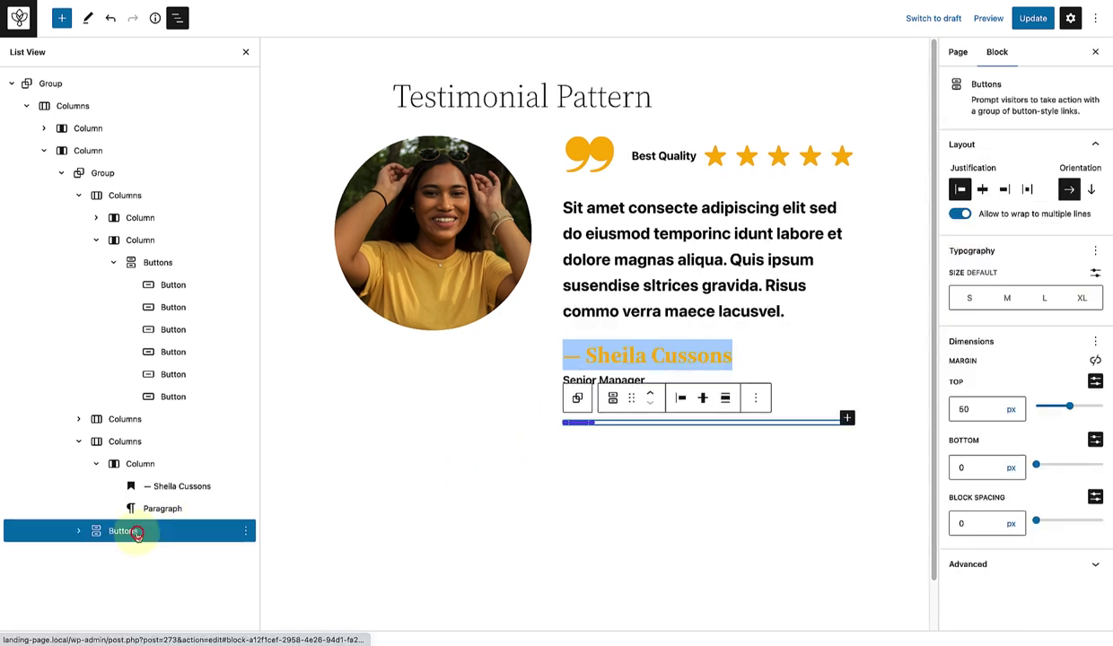
click(79, 530)
click(124, 553)
shift+click(134, 596)
click(979, 240)
click(784, 411)
click(969, 214)
click(785, 356)
Step: Deselect the dots and review the finished testimonial, briefly highlighting its body text
click(662, 427)
scroll(682, 422, up, 1)
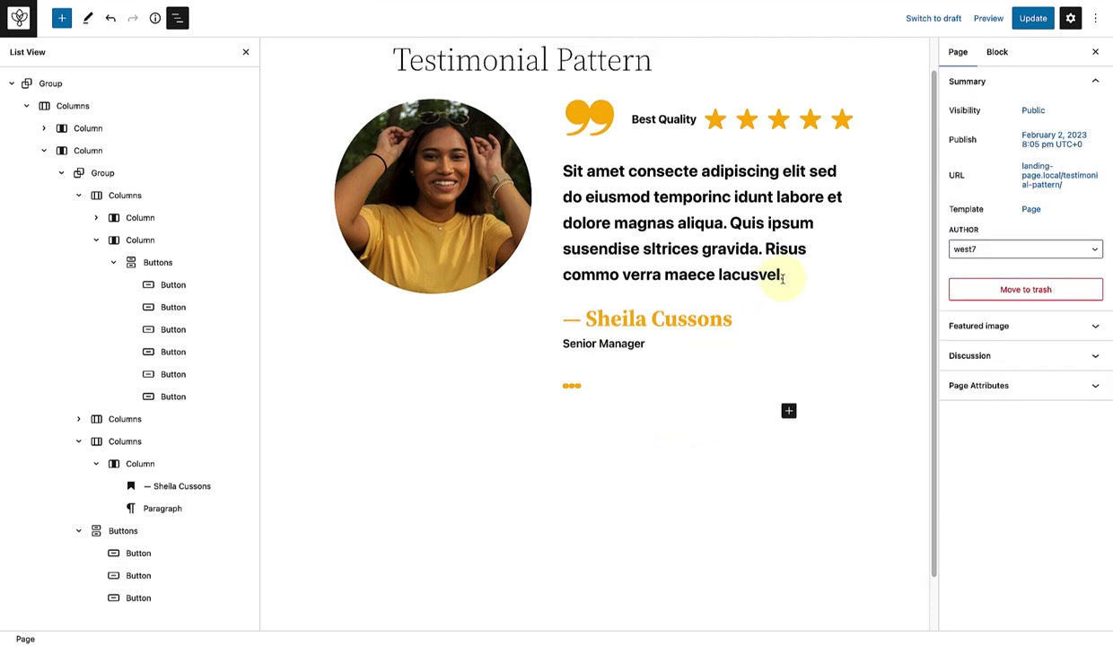
drag(562, 167, 799, 266)
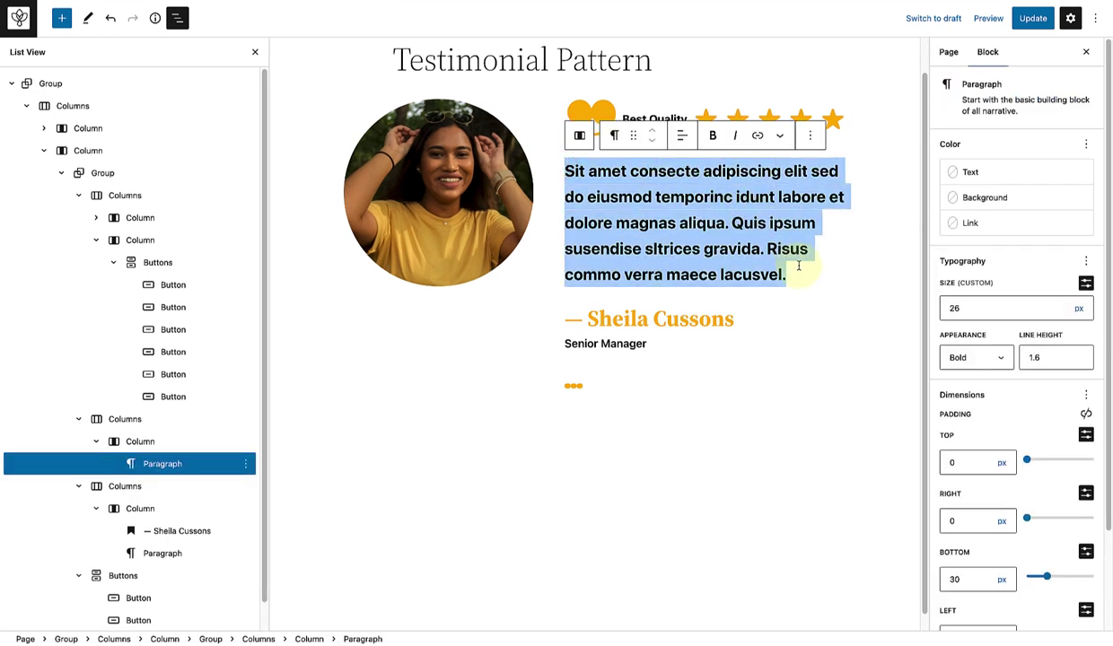
click(711, 391)
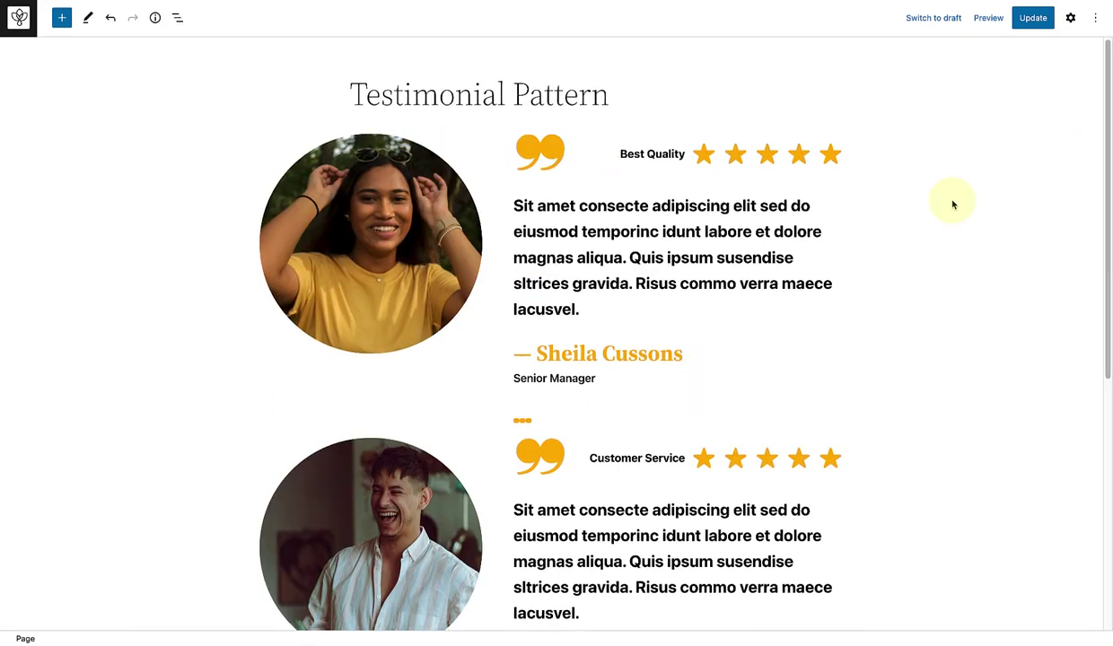
Step: Scroll down through the finished Testimonial Pattern page
scroll(954, 204, down, 1)
scroll(953, 205, down, 1)
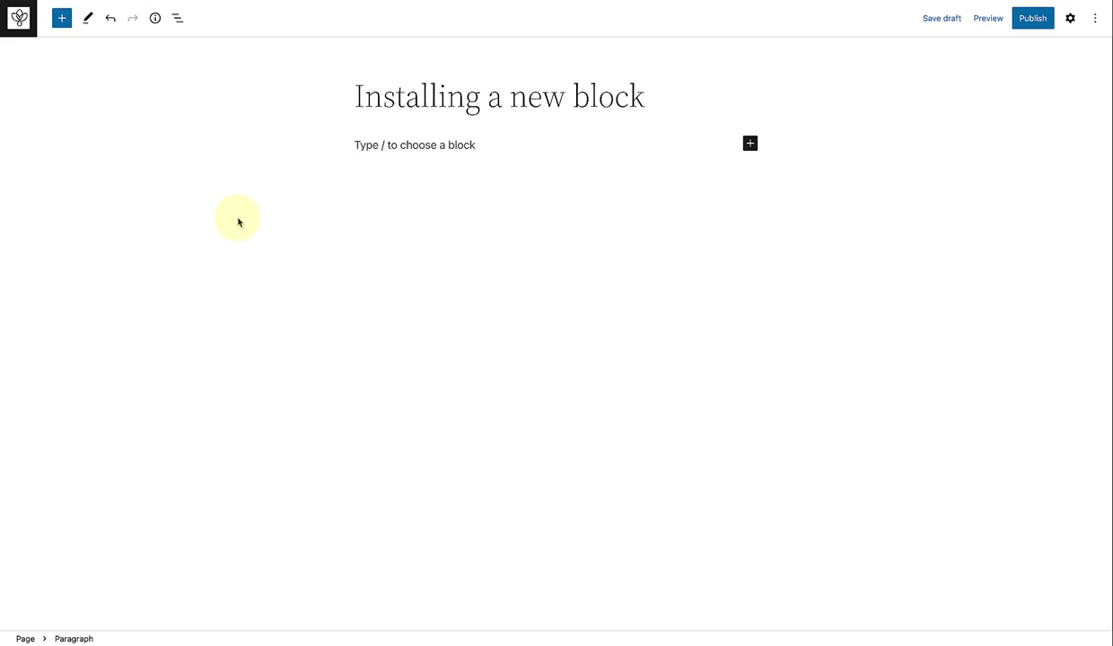
Step: Search the inserter for 'Testimonials' and install WPDeveloper's Testimonial block onto the page
click(61, 18)
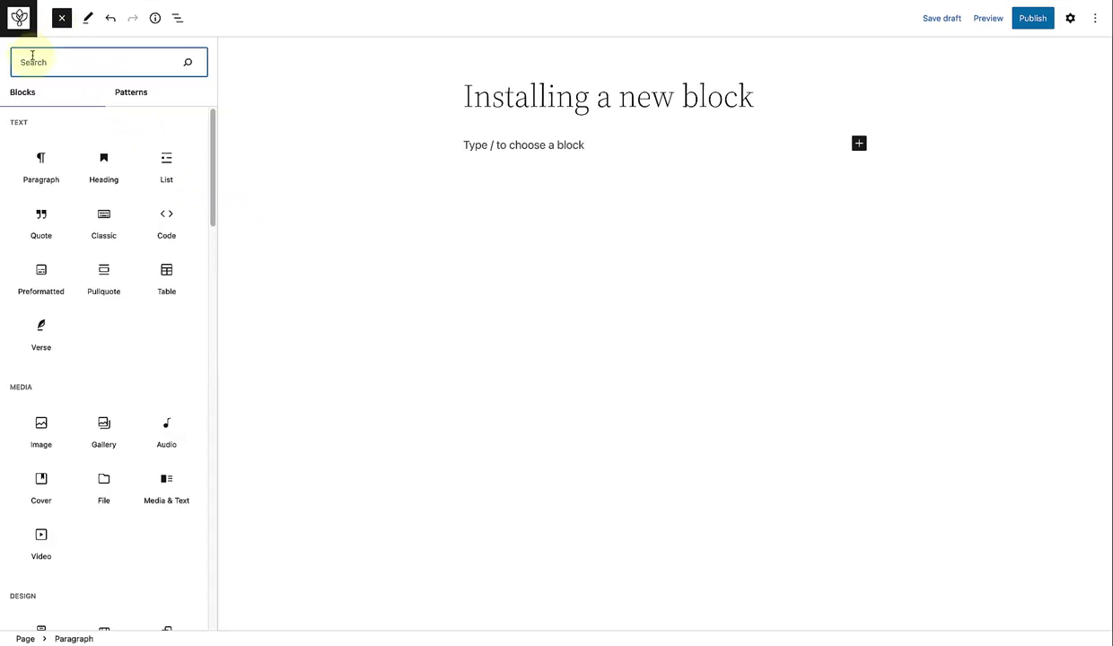
text(Testimonials)
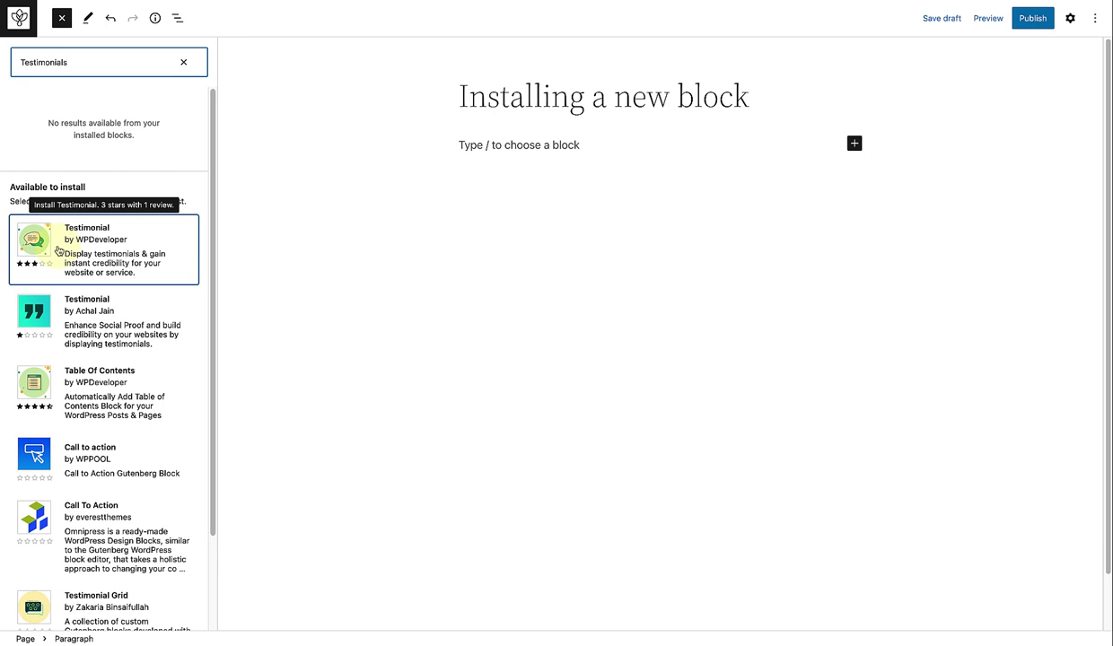
click(58, 251)
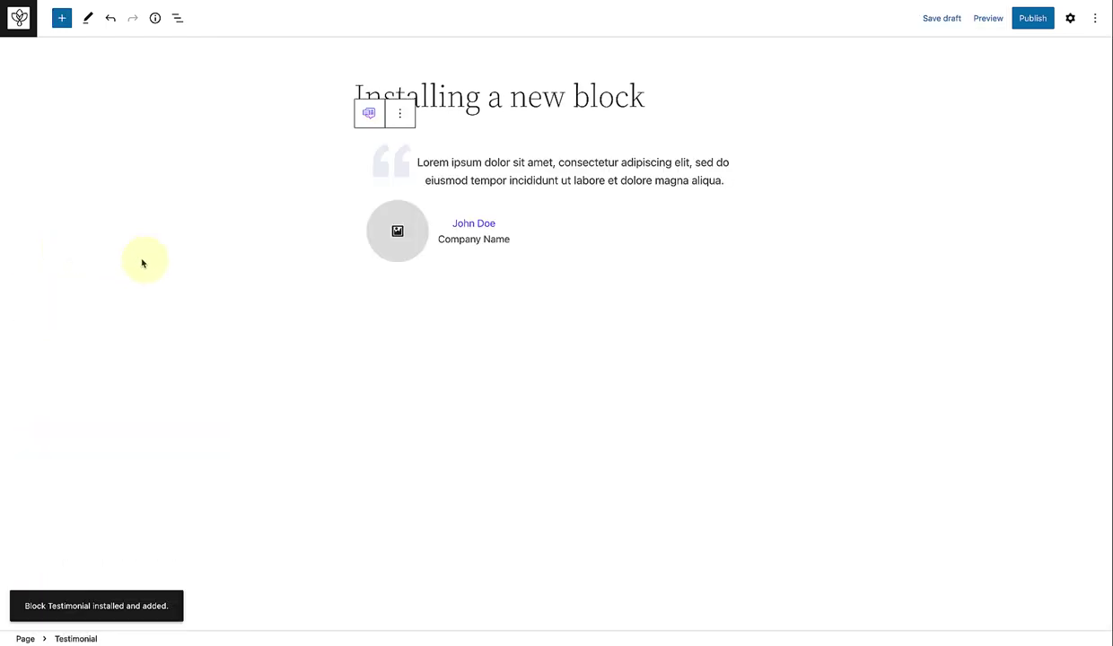
click(184, 193)
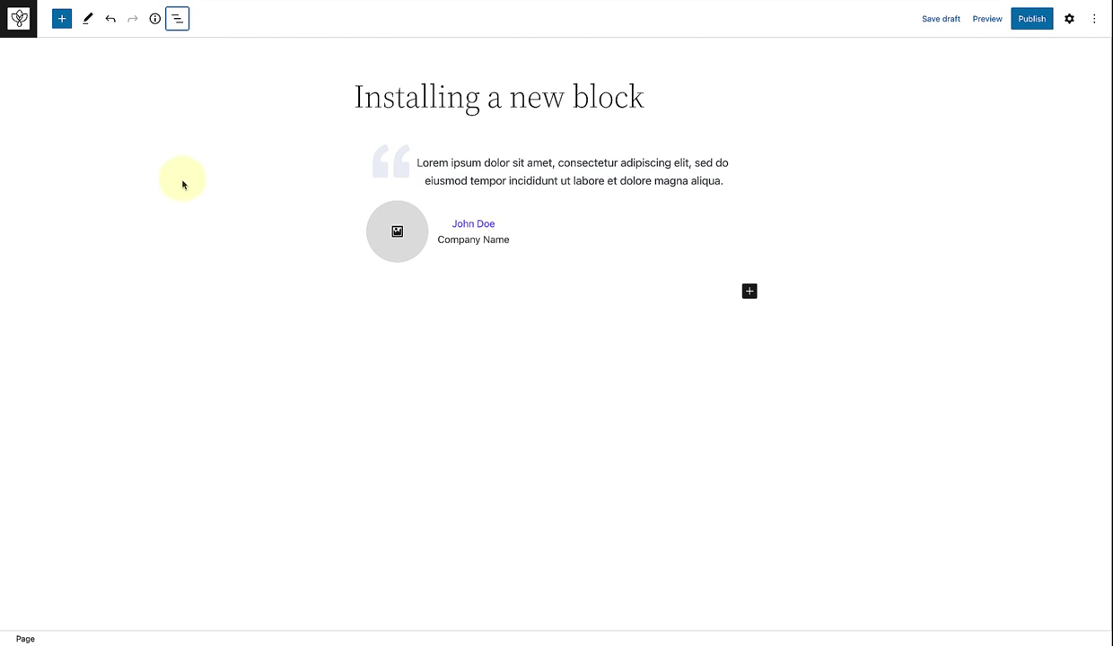
Step: Duplicate the Testimonial block from List View
click(177, 19)
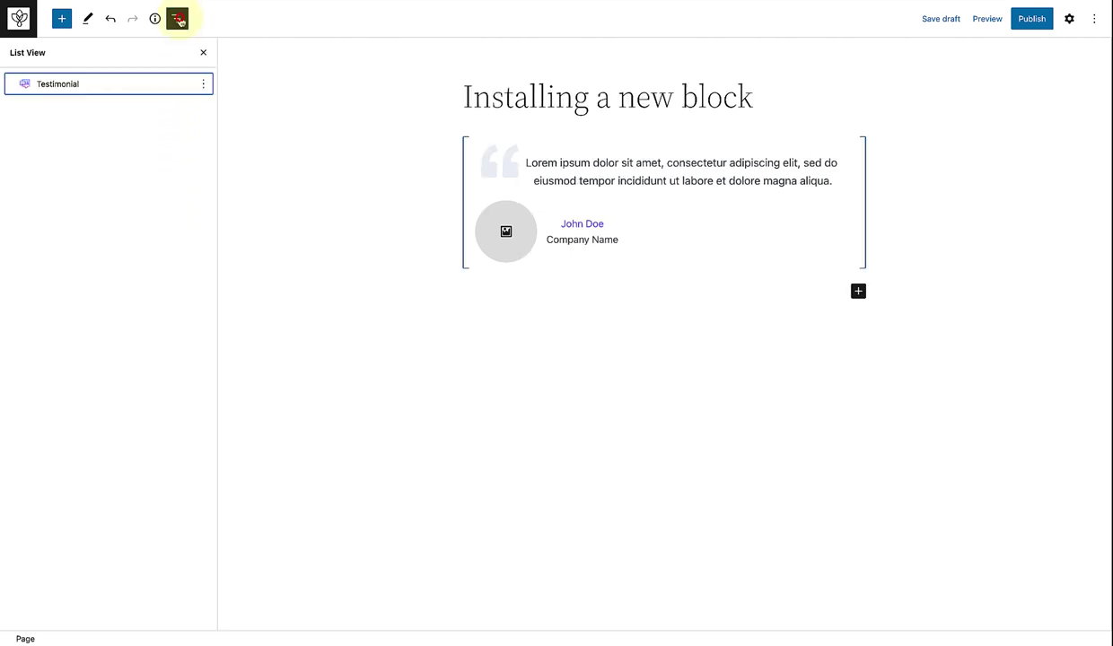
click(203, 85)
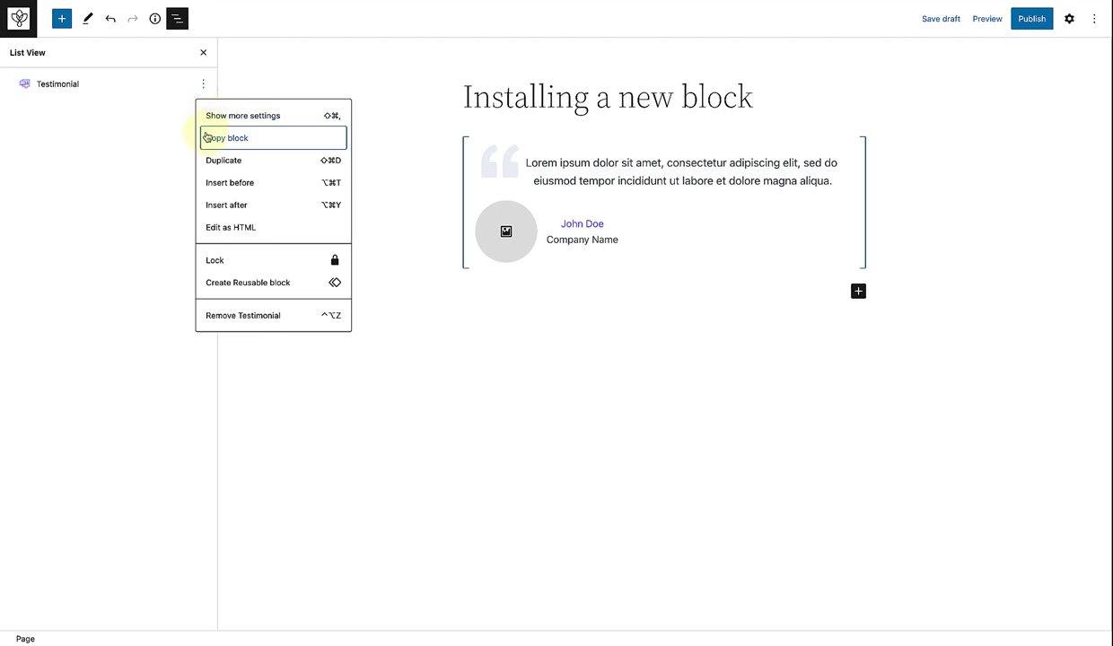
click(206, 162)
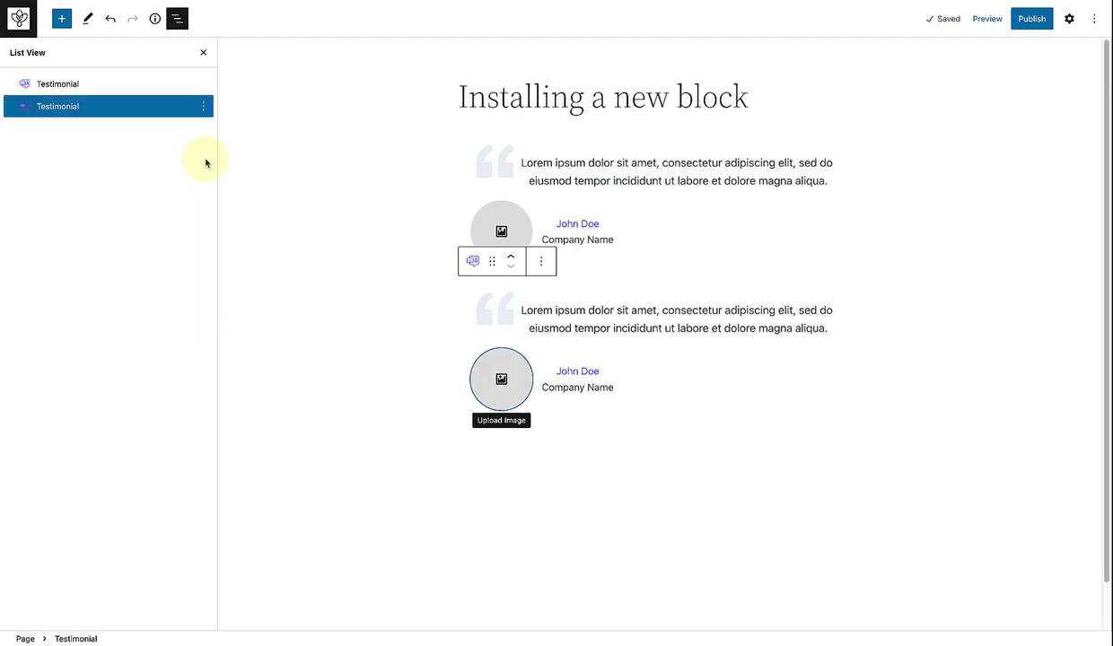
Step: Set the second testimonial's User Info Position to Right
click(1069, 20)
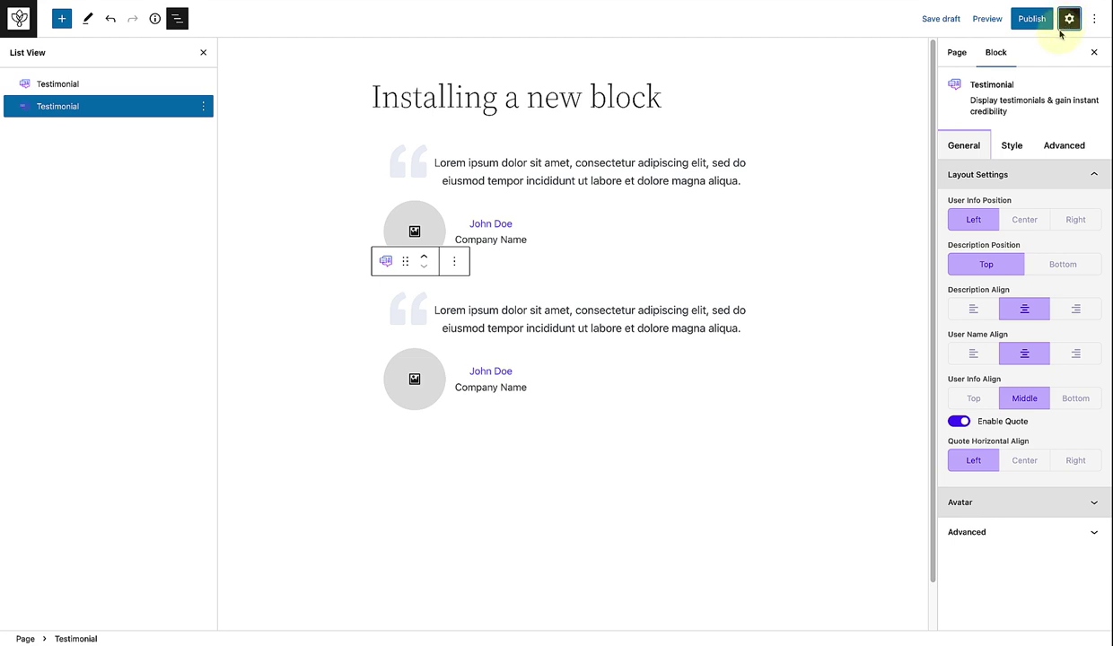
click(1021, 220)
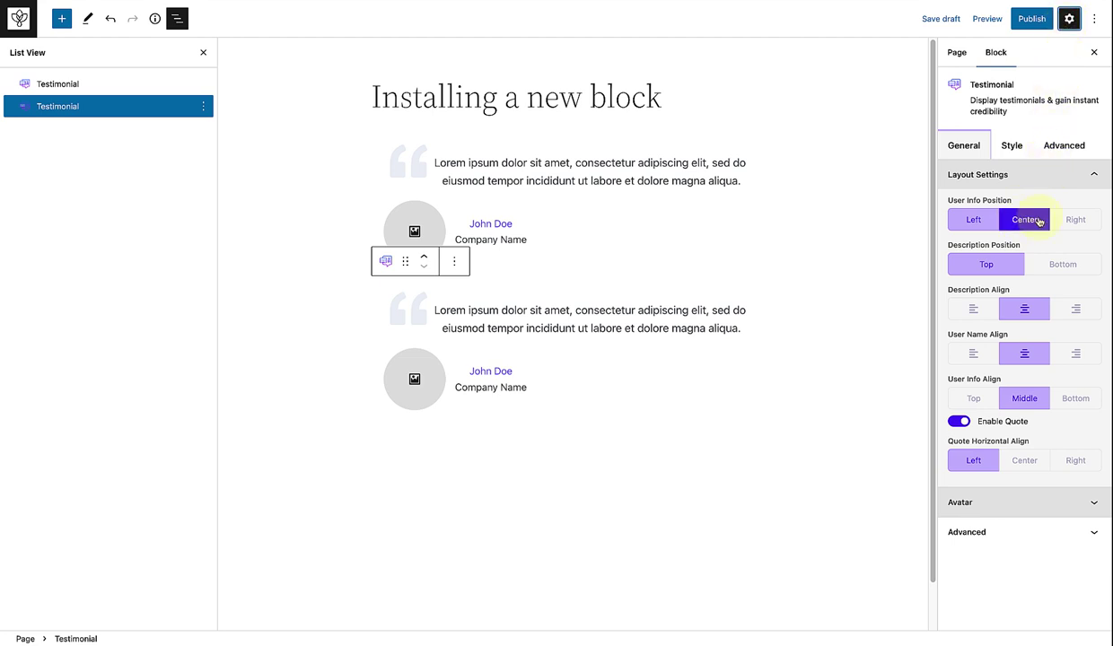
click(1073, 220)
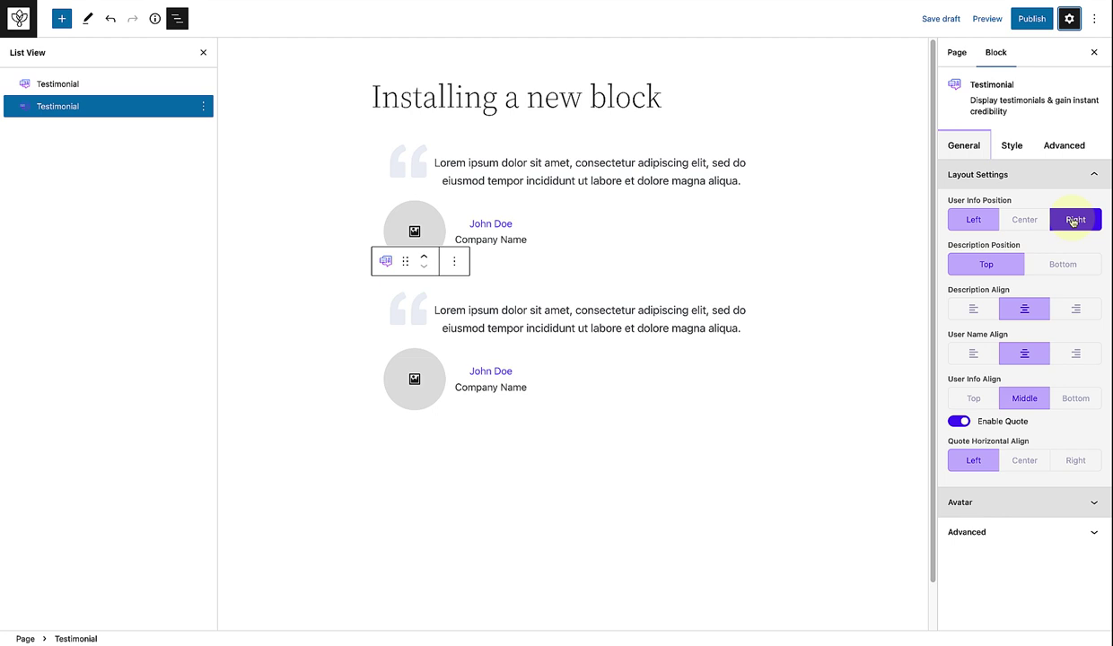
click(1074, 221)
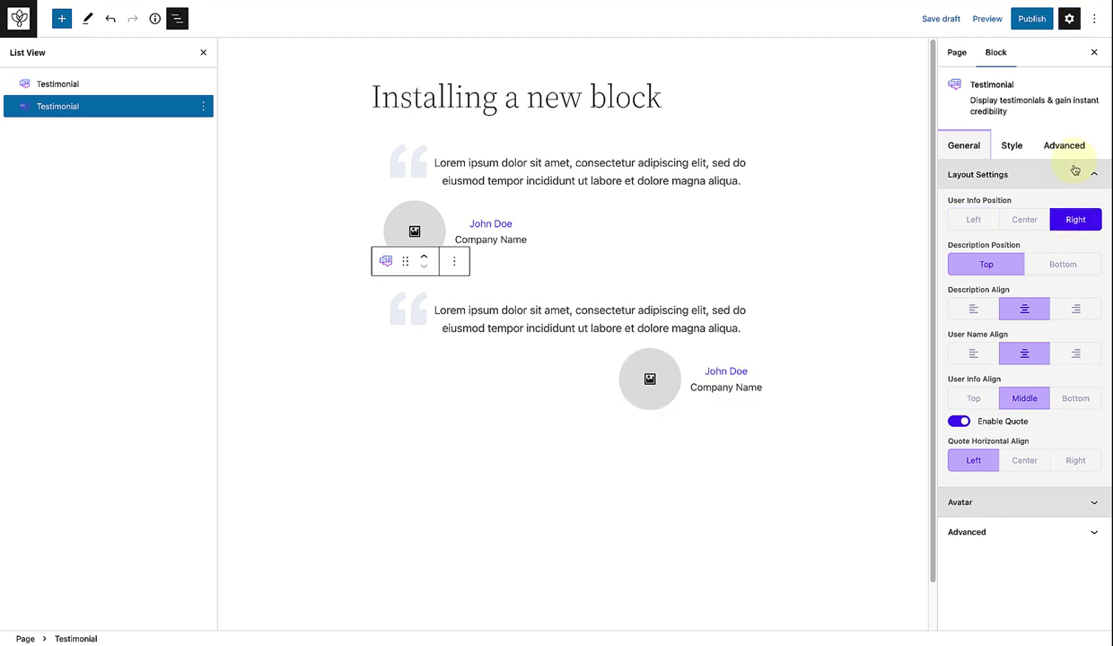
Step: Give the first avatar the woman's photo and the second the man's photo from the Media Library
click(1095, 52)
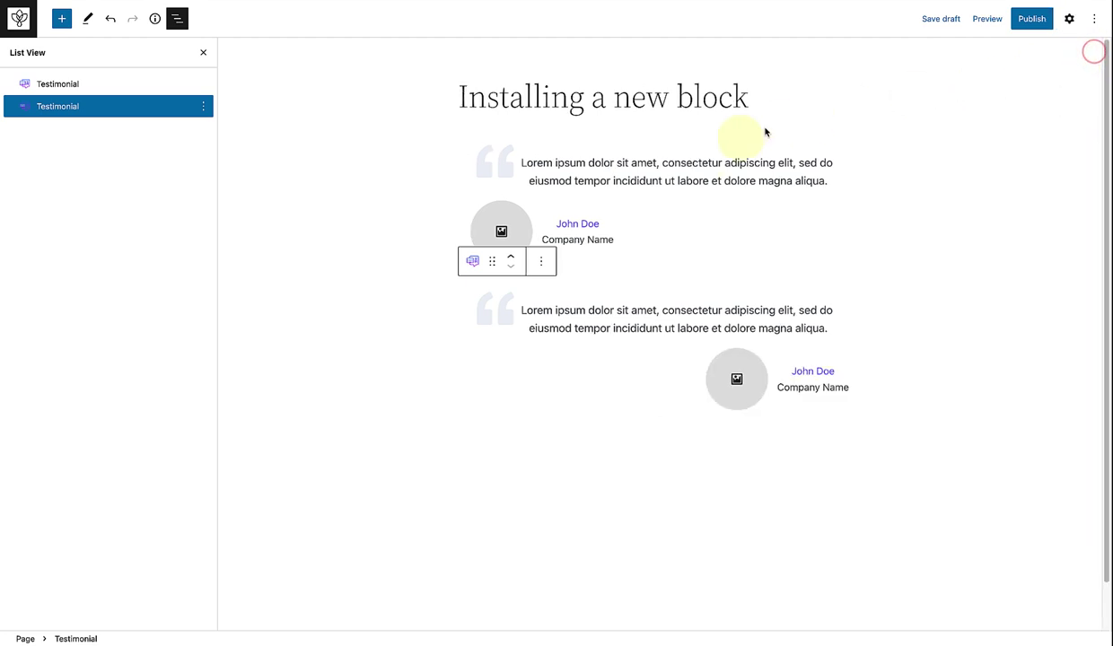
click(509, 228)
click(731, 152)
click(1063, 611)
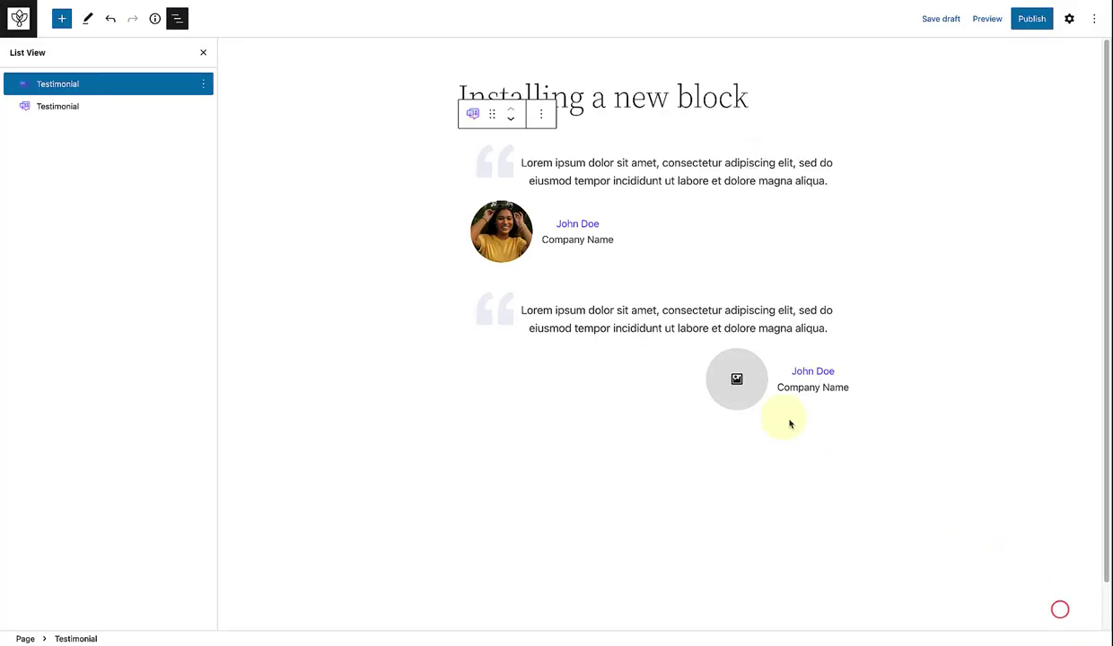
click(737, 380)
click(845, 168)
click(1063, 610)
Step: Replace the John Doe placeholders with real names, titled Senior Manager and CEO
drag(608, 222, 542, 239)
text(Sheila Cussons)
text(Senior Man)
text(ager)
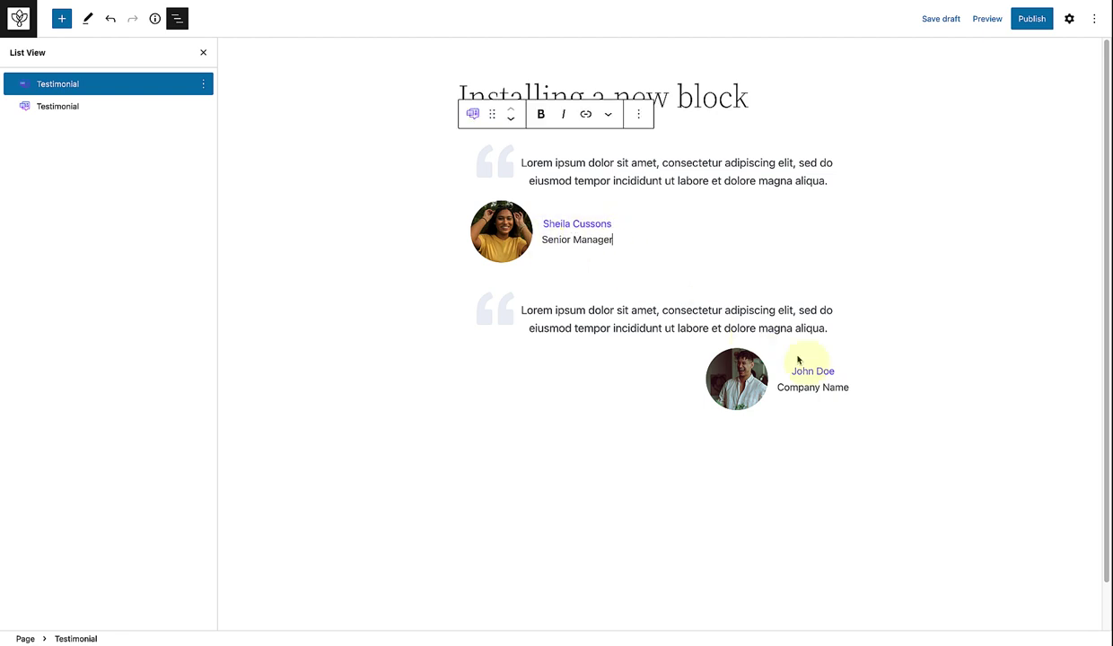
drag(835, 371, 793, 373)
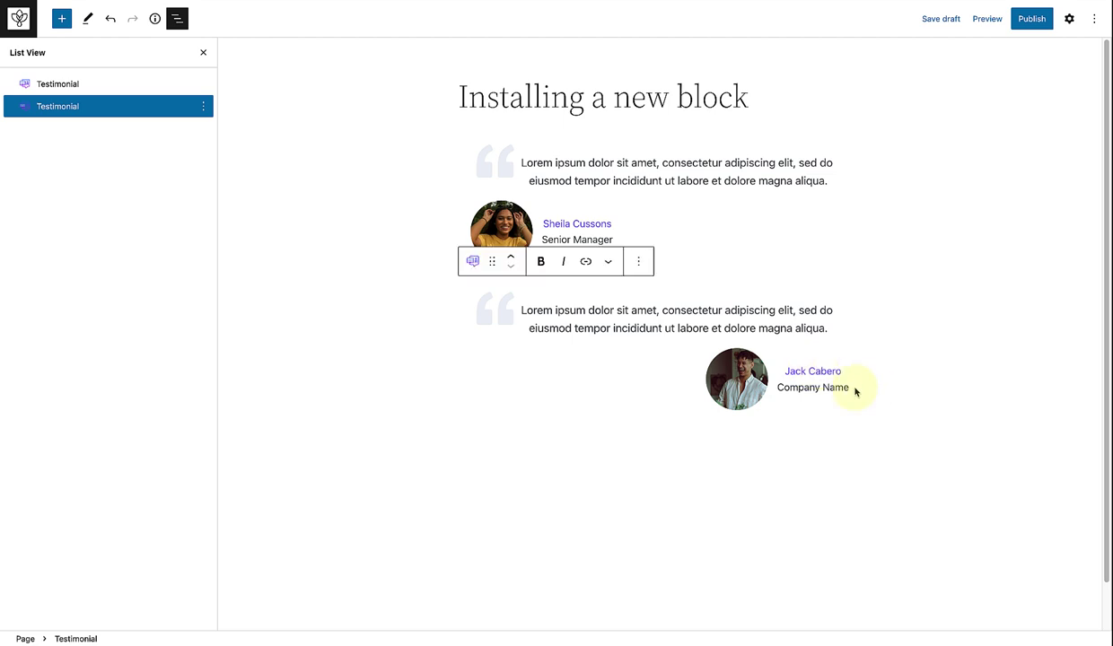
drag(855, 391, 777, 387)
text(CEO)
click(874, 446)
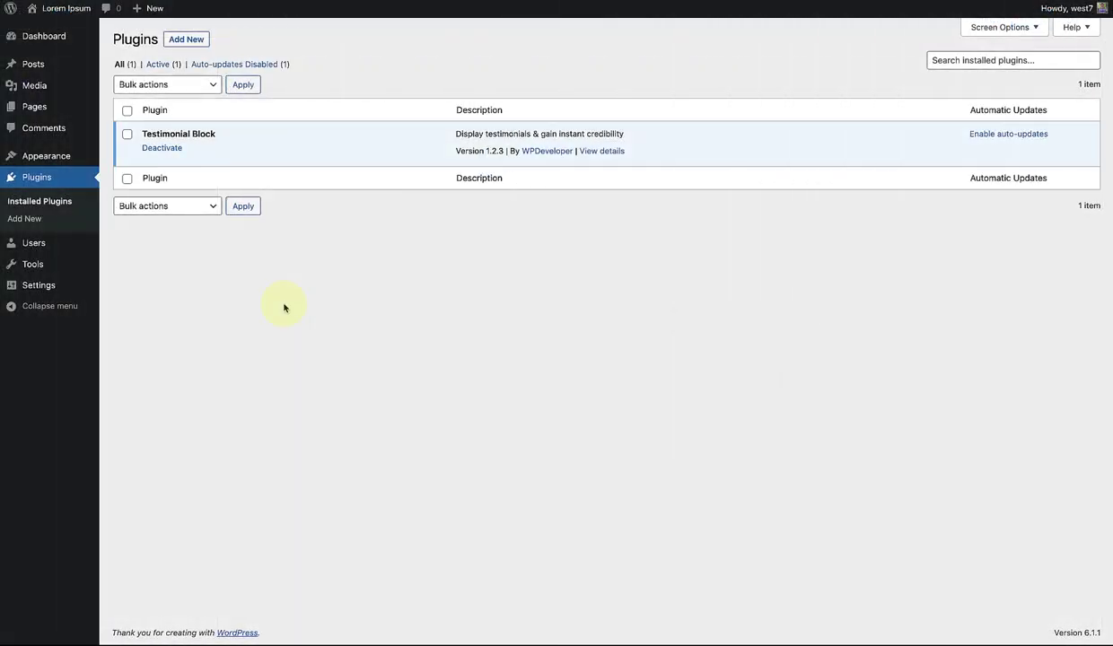
Step: Search Add Plugins for 'Testimonials' and scroll through the 903 results
click(181, 40)
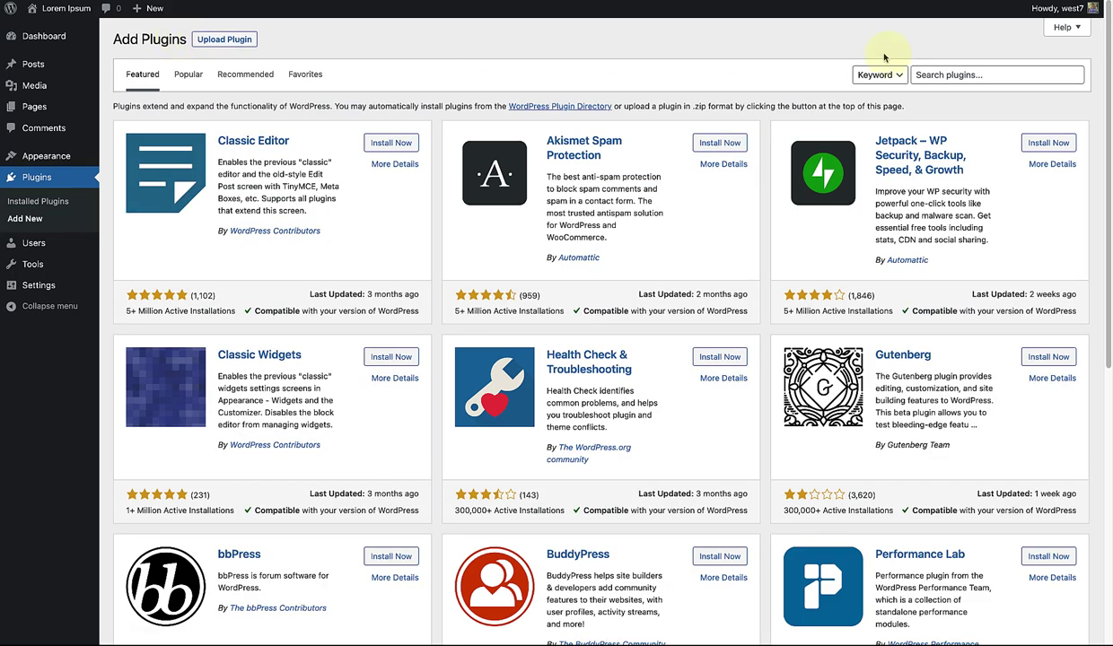
click(928, 70)
text(Testimonials)
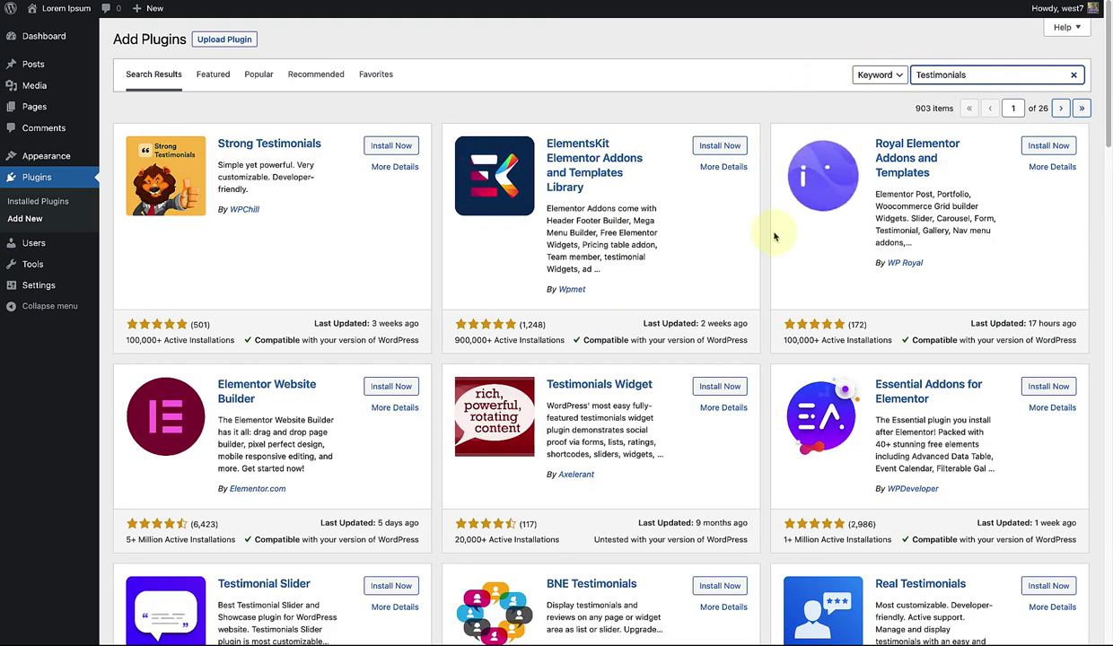
scroll(776, 236, down, 3)
scroll(776, 237, down, 3)
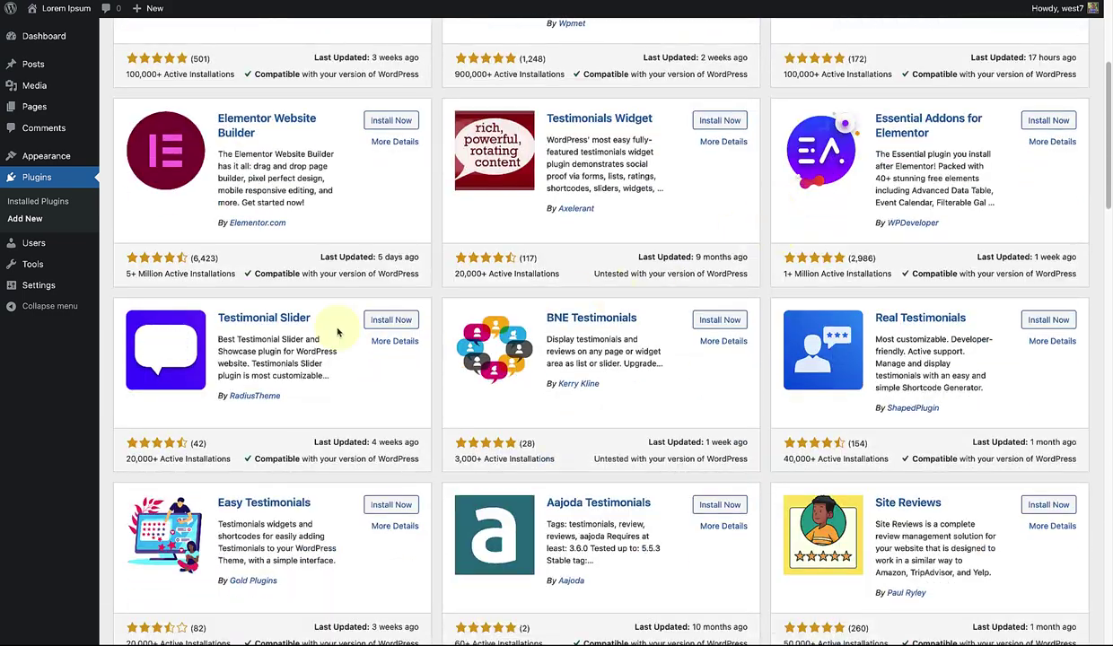
scroll(425, 339, down, 4)
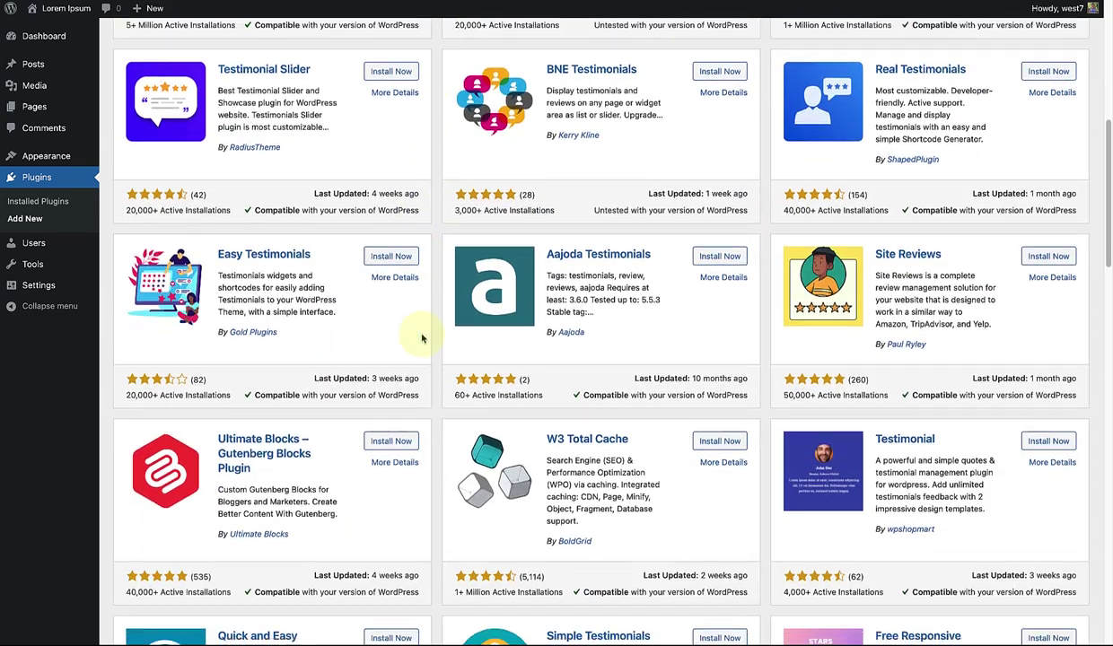